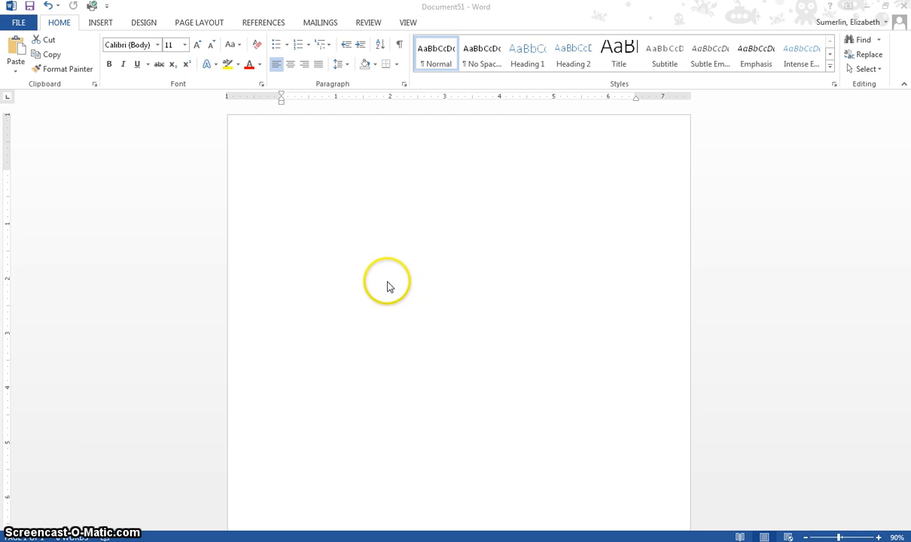
click(374, 249)
click(374, 249)
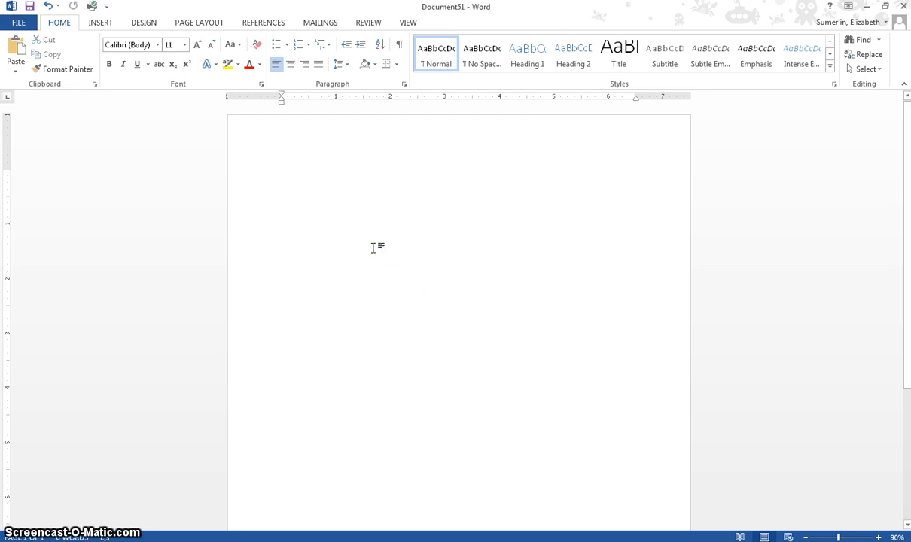
click(347, 124)
double_click(349, 138)
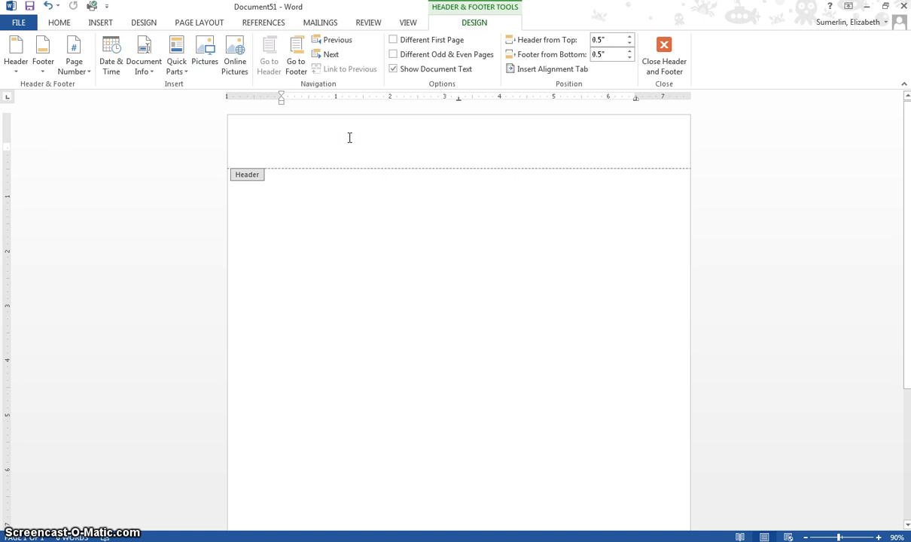
click(354, 137)
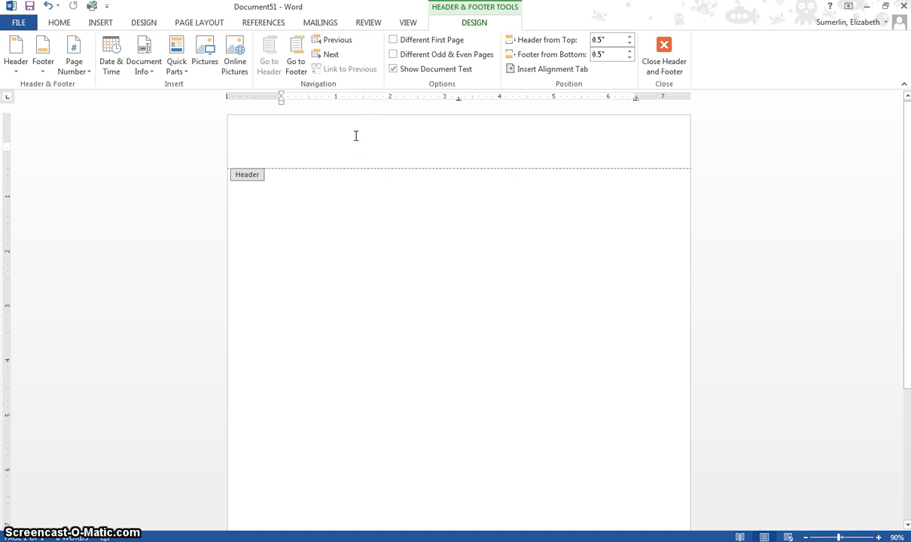
click(654, 70)
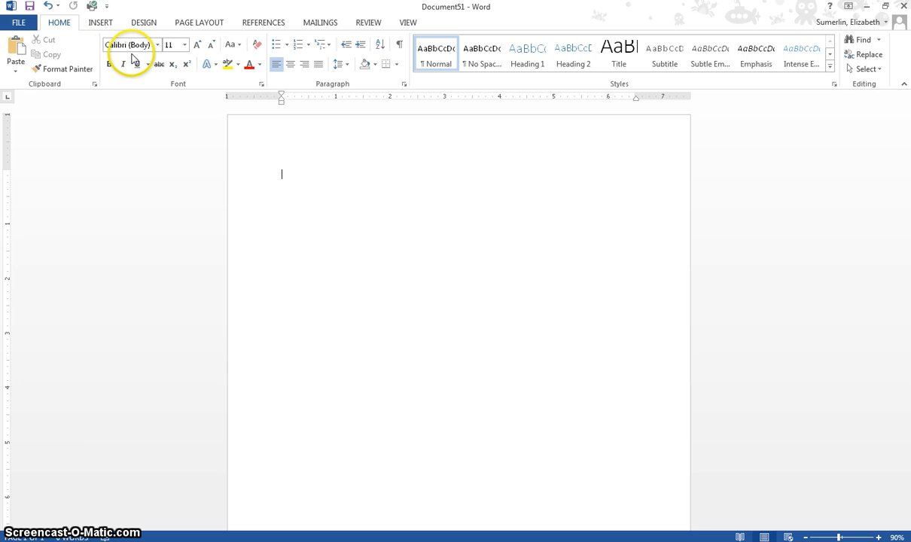
Insert a Blank built-in header and add a Plain Number 3 page number at the top of the page
click(104, 24)
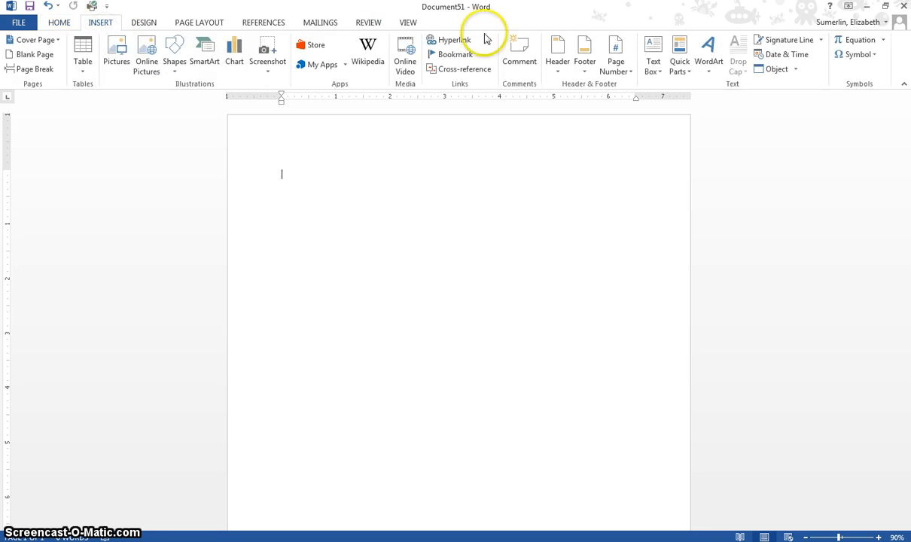
click(559, 69)
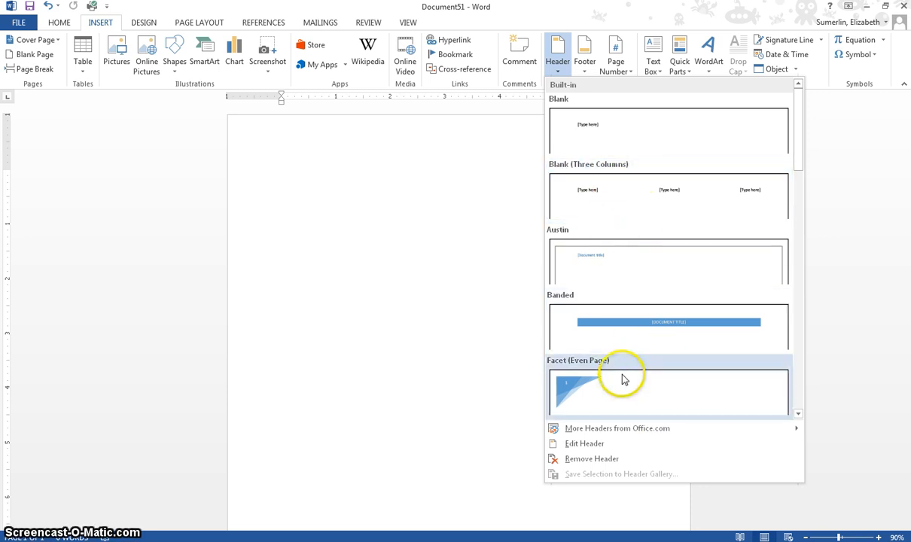
click(621, 132)
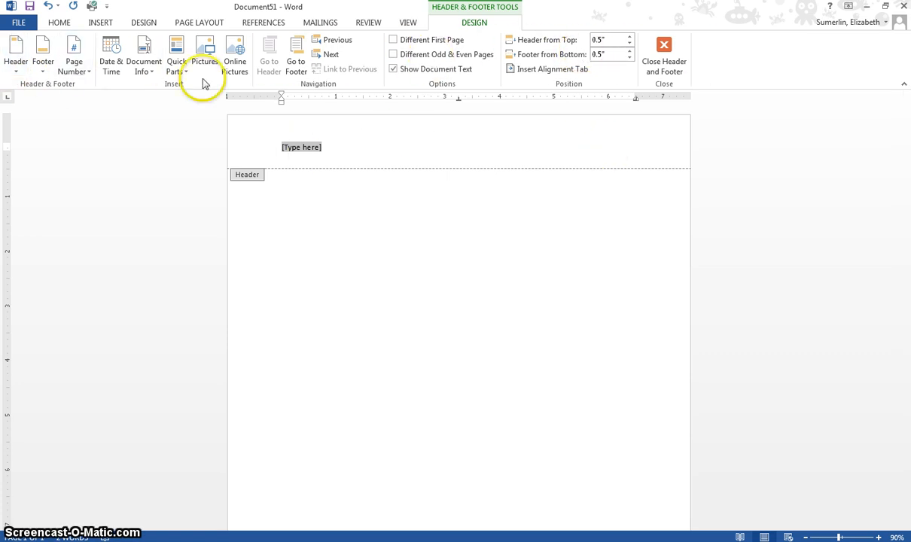
click(83, 71)
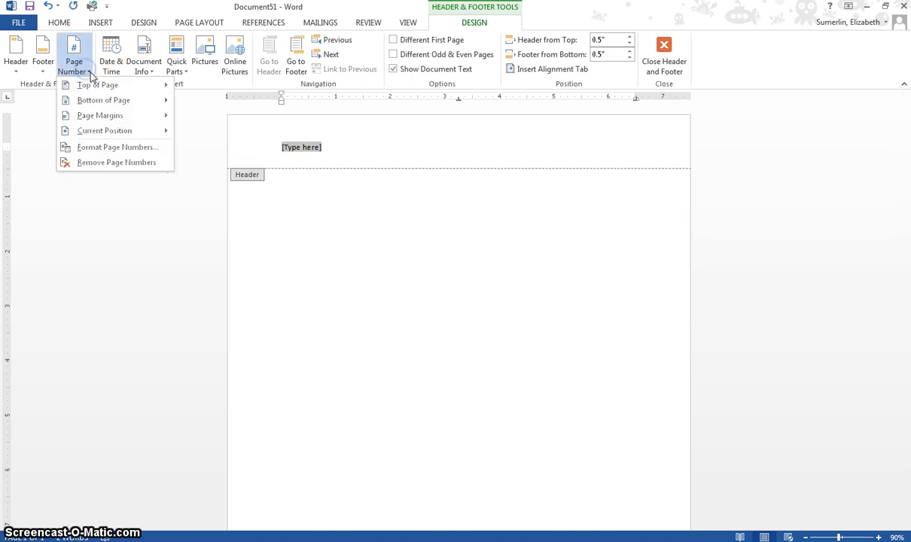
mouse_move(113, 91)
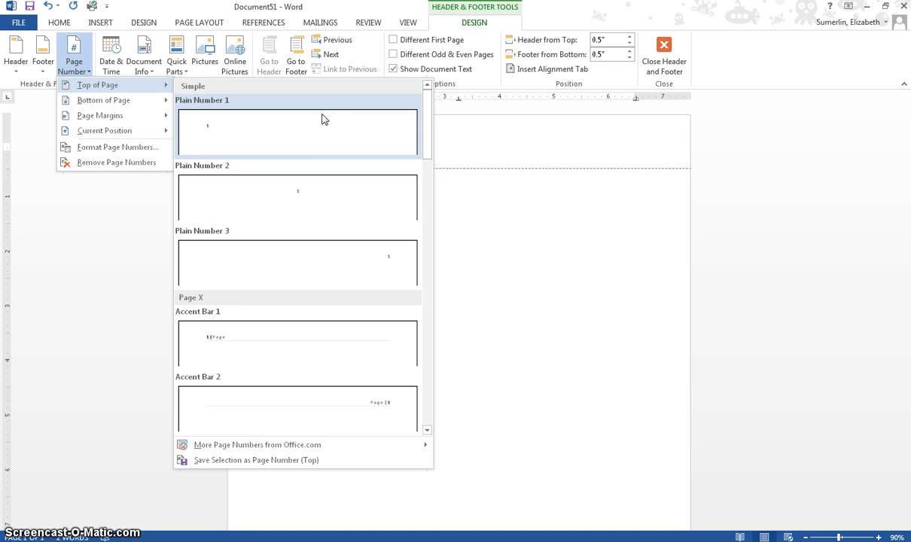
click(344, 258)
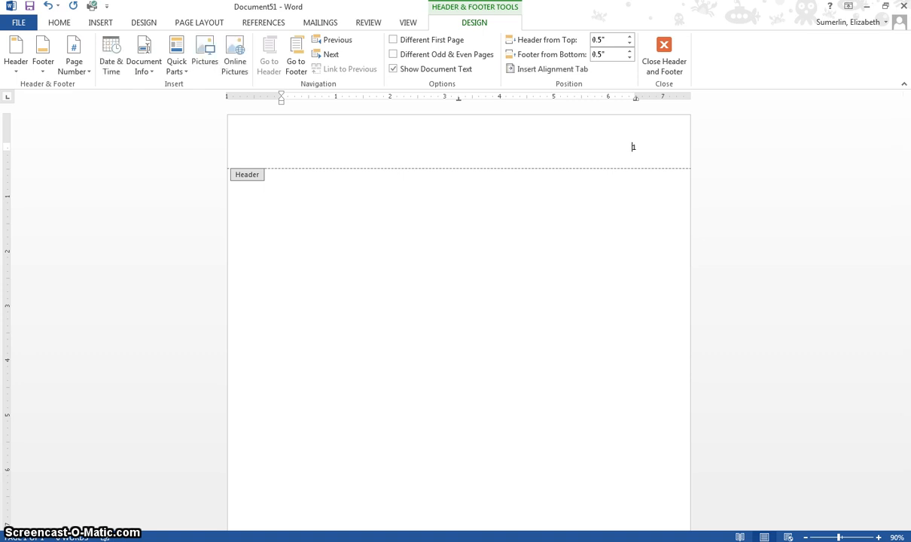
Enter "Running Head: Puppies as stress relief" in the header before the page number
click(357, 219)
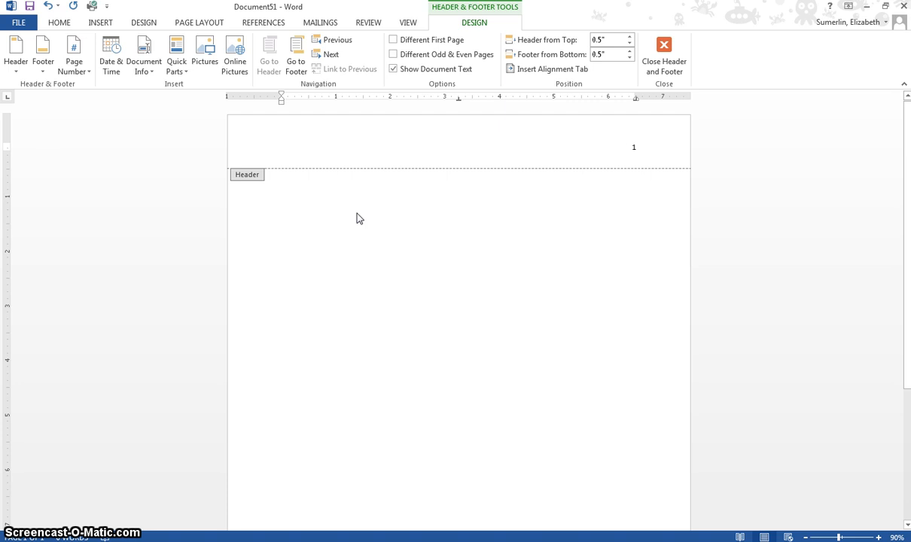
text(Running Head:)
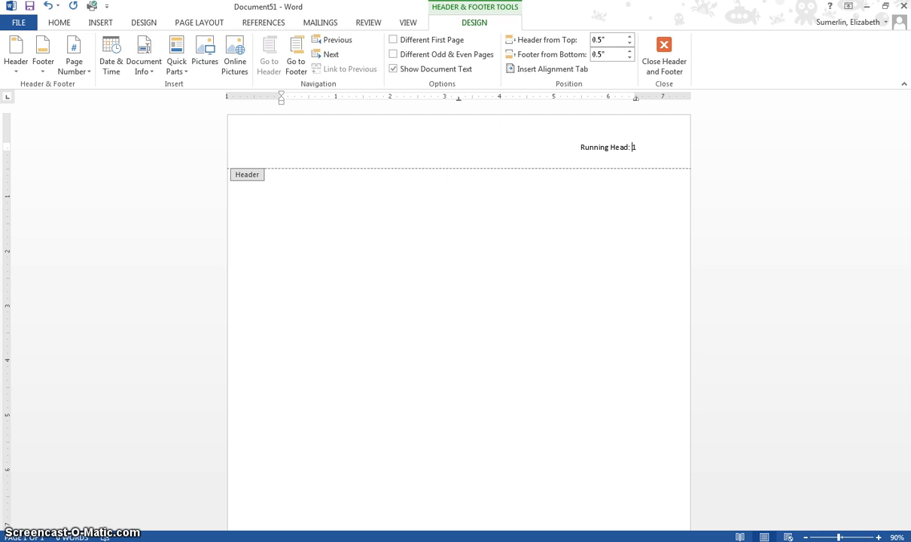
text(Puppies as stress relief)
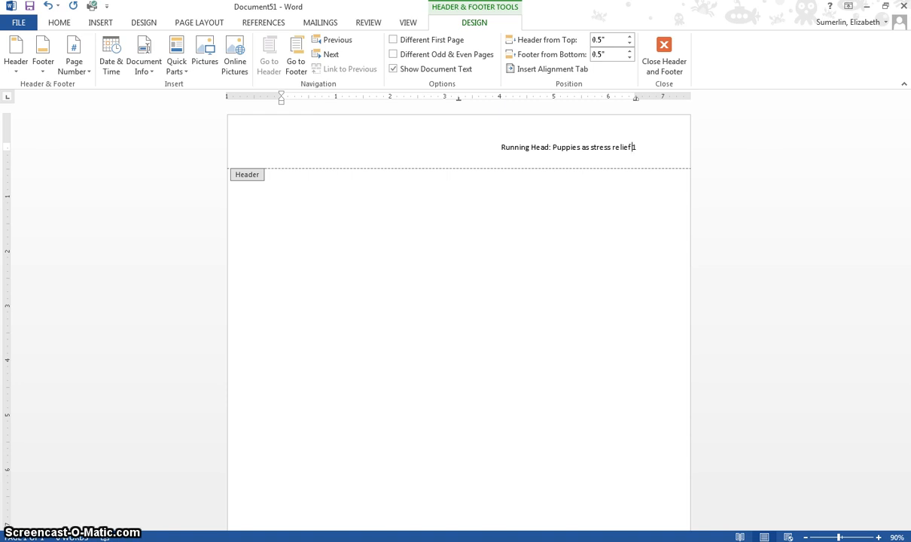
click(449, 153)
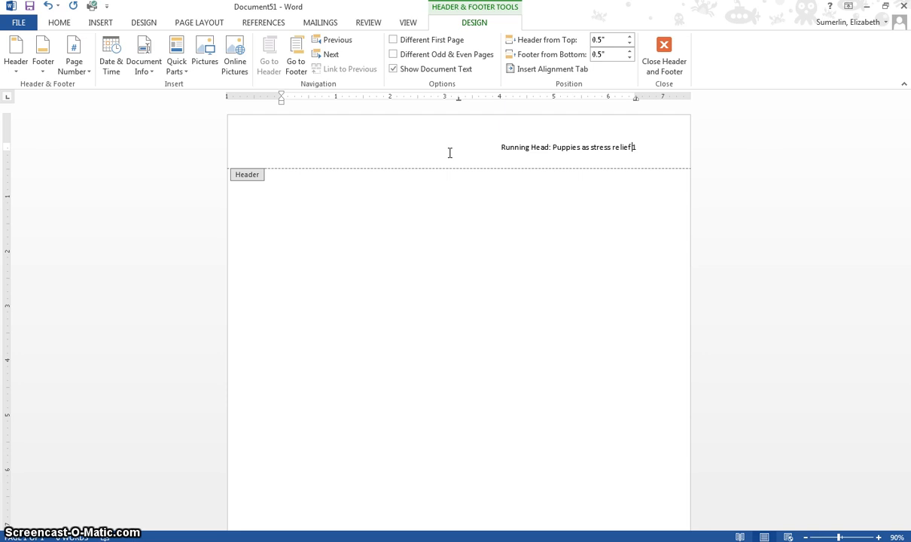
click(449, 153)
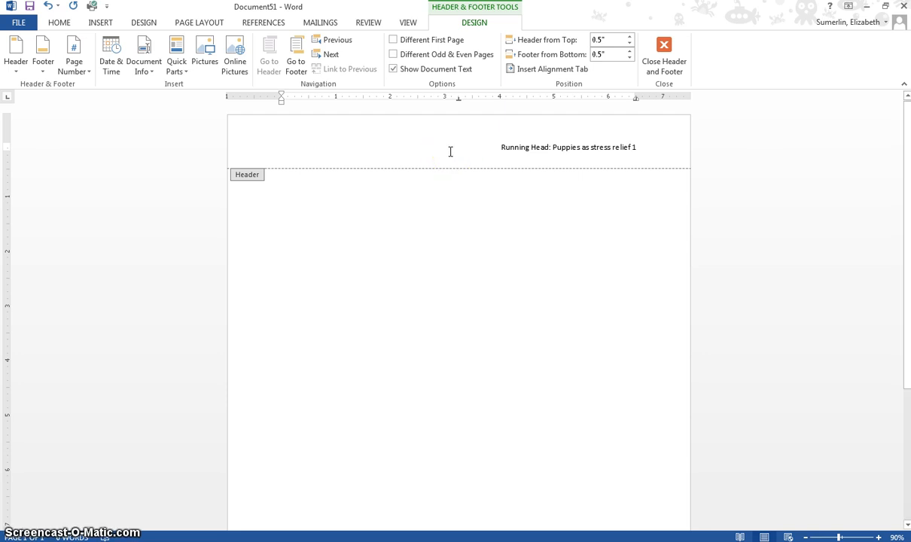
Format the whole header line, including the page number, in Times New Roman at size 12
drag(650, 149, 420, 146)
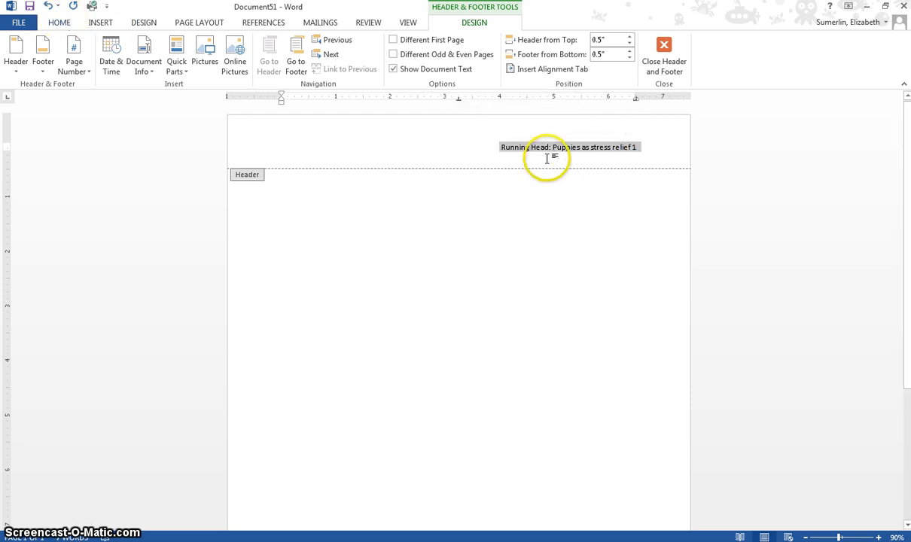
click(59, 22)
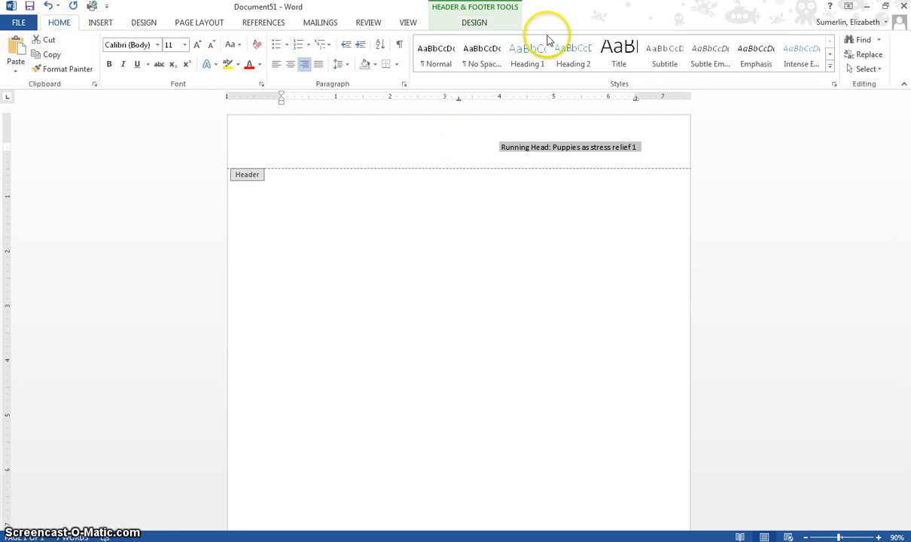
click(157, 45)
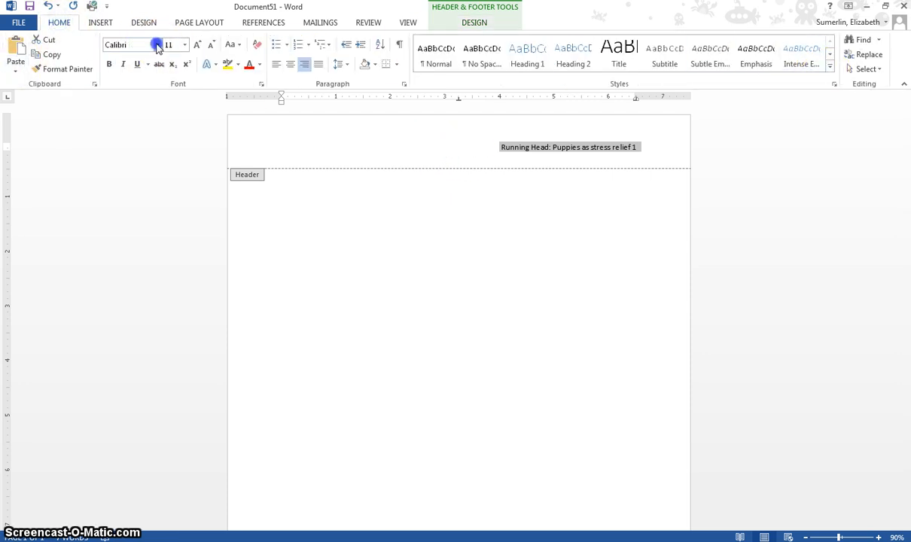
click(182, 119)
click(185, 45)
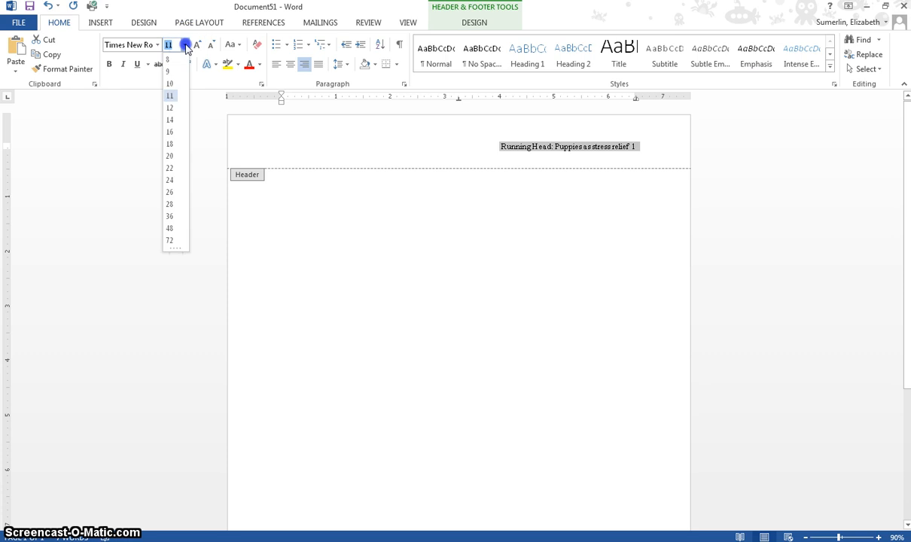
click(171, 108)
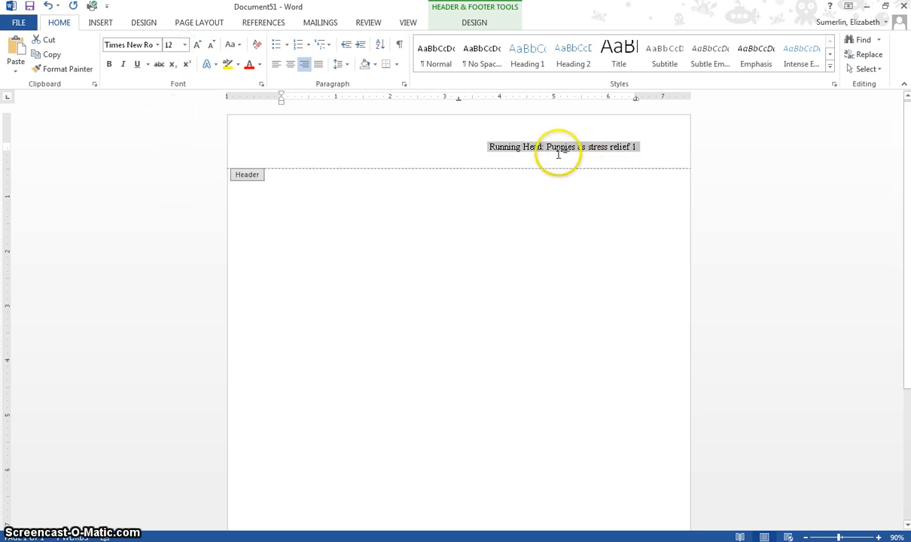
click(631, 148)
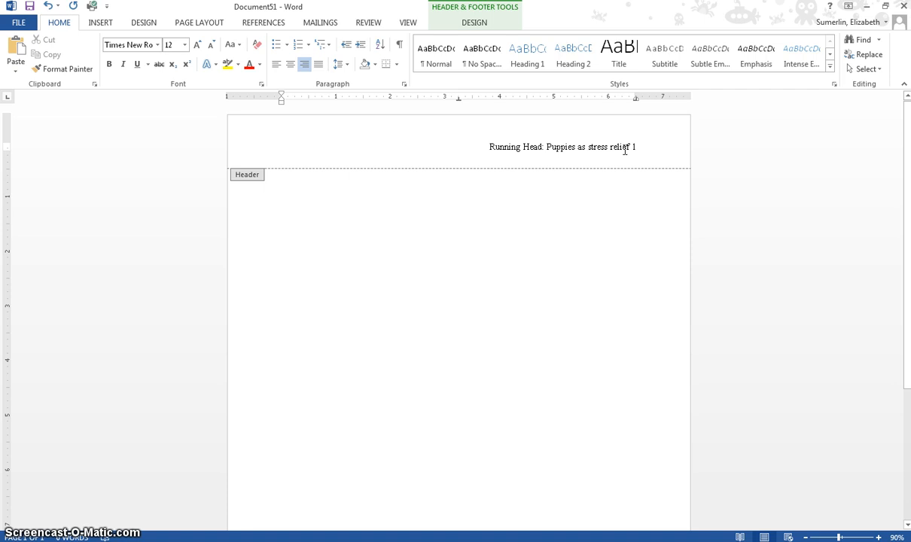
click(490, 147)
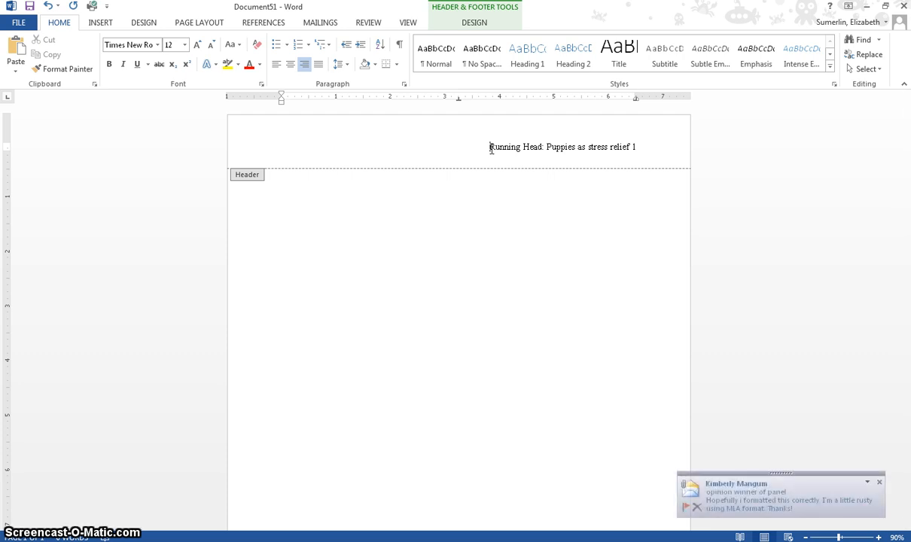
click(490, 148)
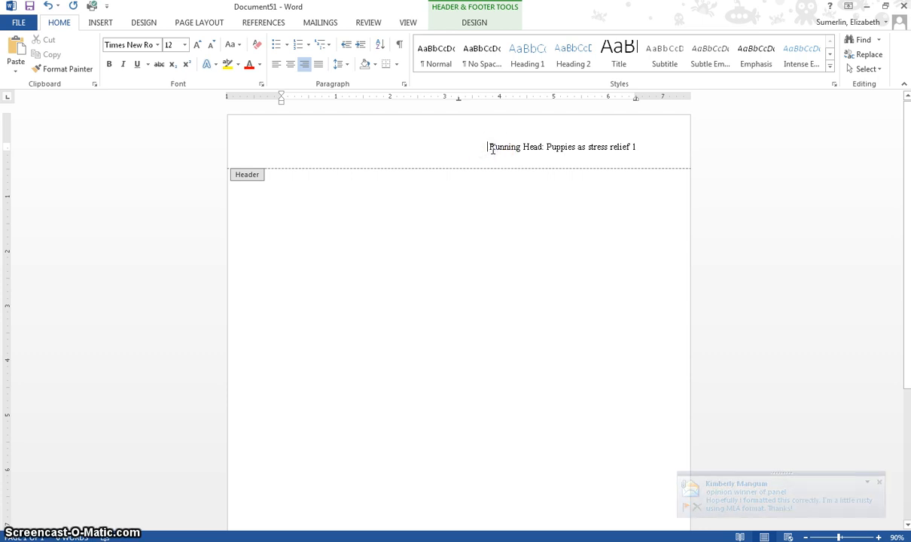
key(ctrl+l)
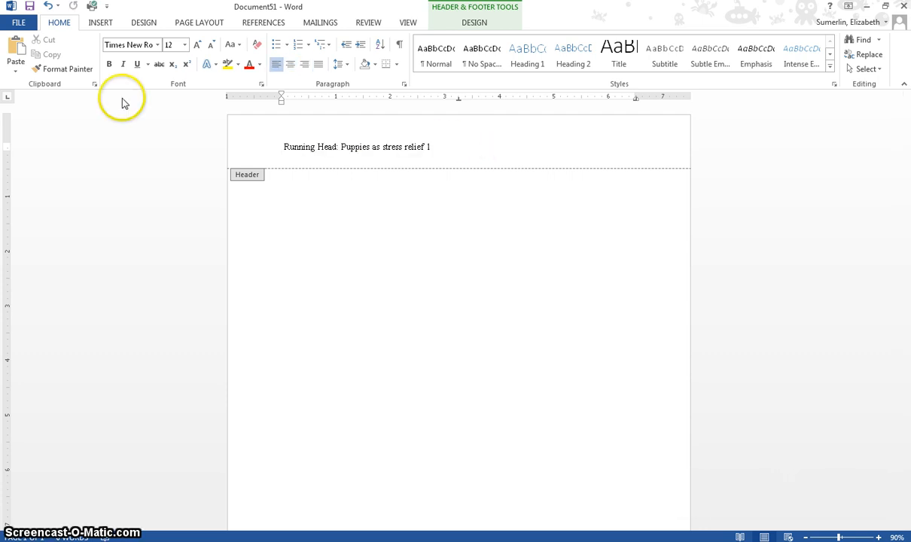
click(48, 6)
click(48, 6)
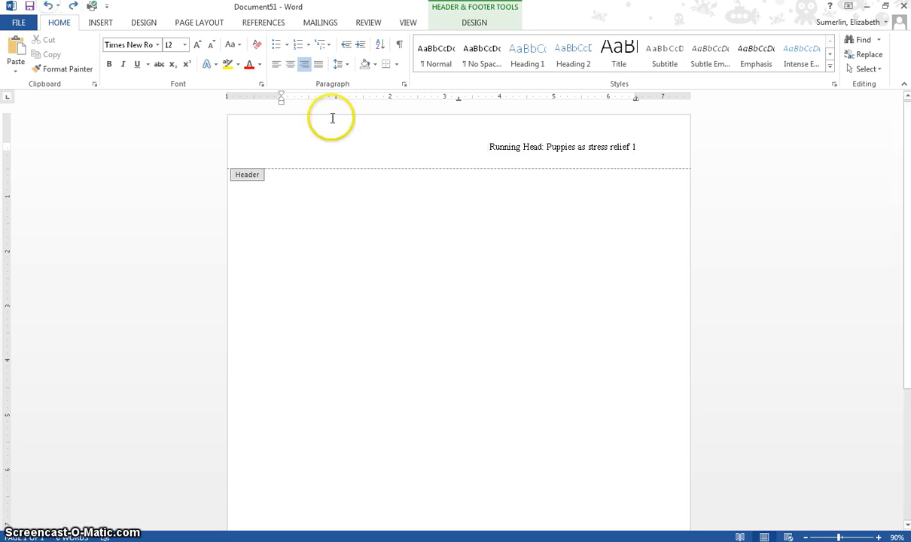
Left-align the header line and tab the page number over to the right margin
click(490, 148)
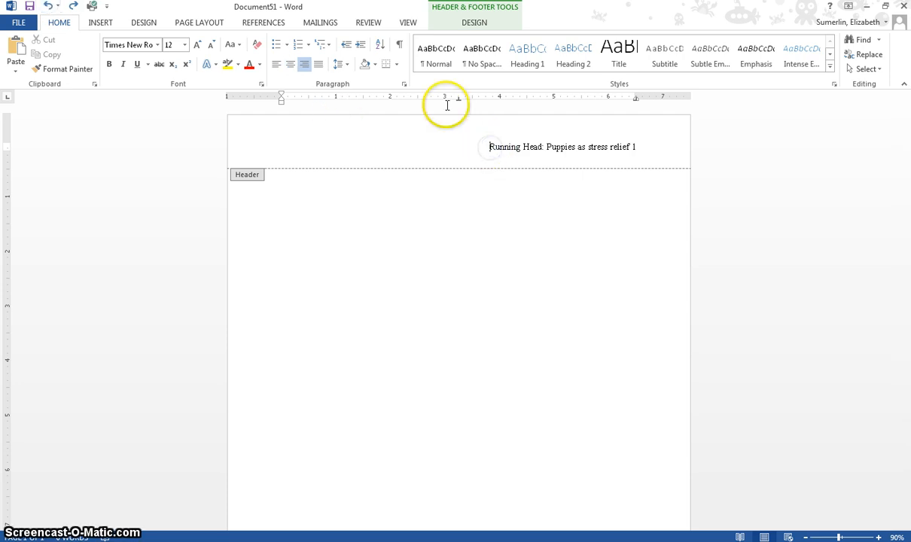
click(276, 66)
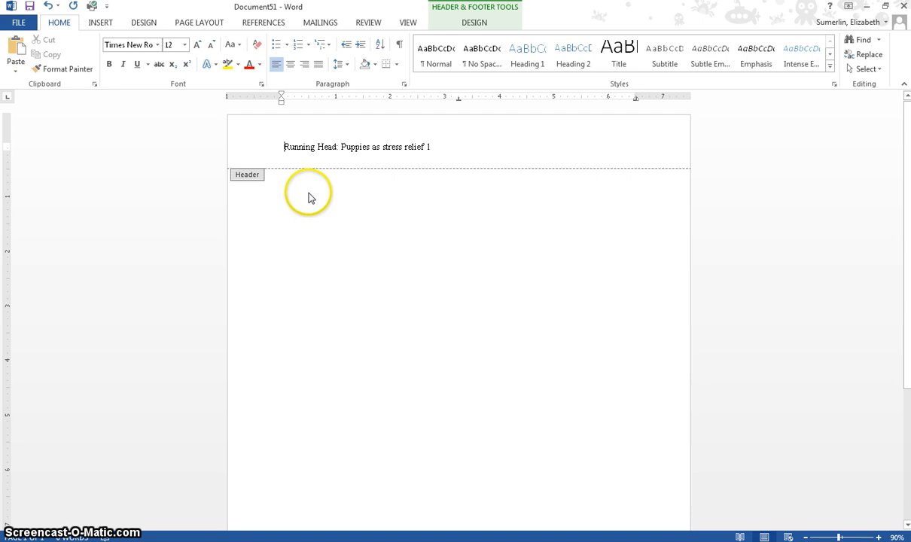
click(427, 147)
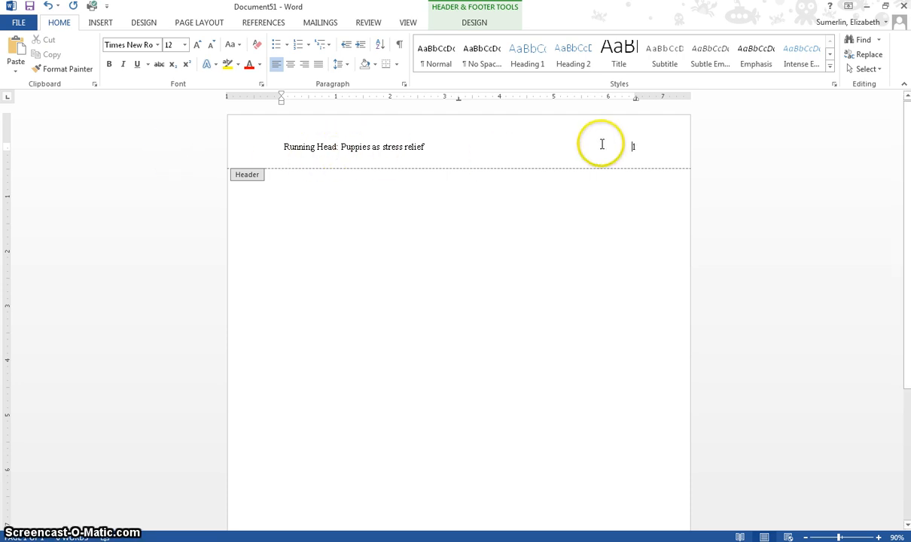
click(438, 149)
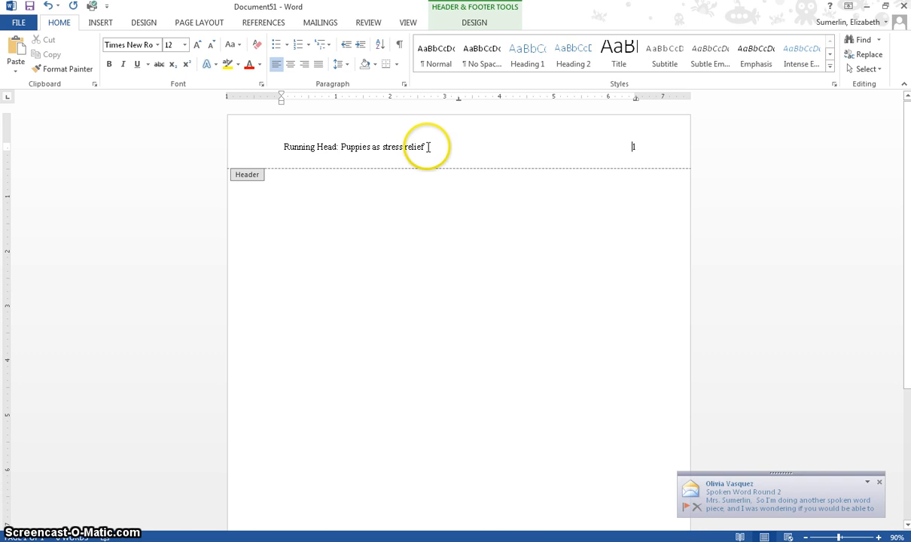
click(879, 482)
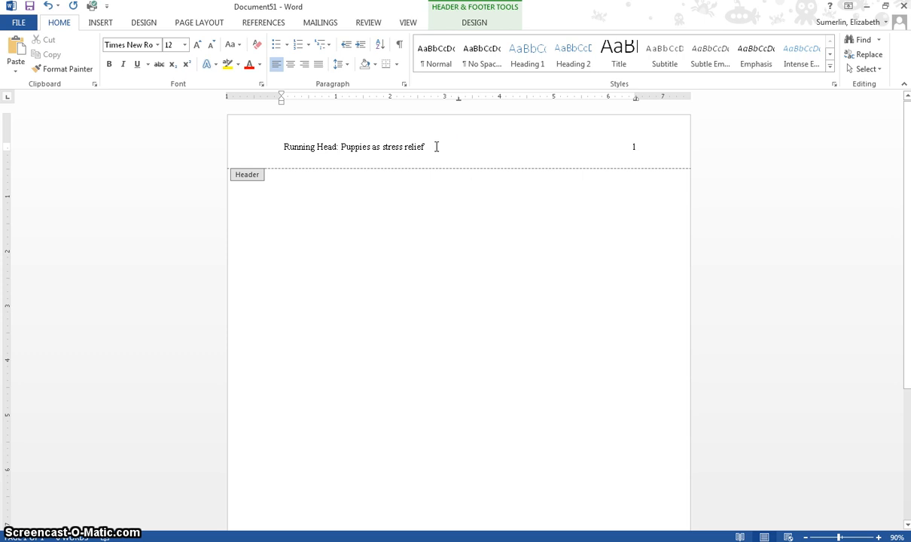
Convert the title "Puppies as stress relief" in the header to UPPERCASE and remove the extra tab before the page number
click(427, 146)
drag(423, 146, 353, 147)
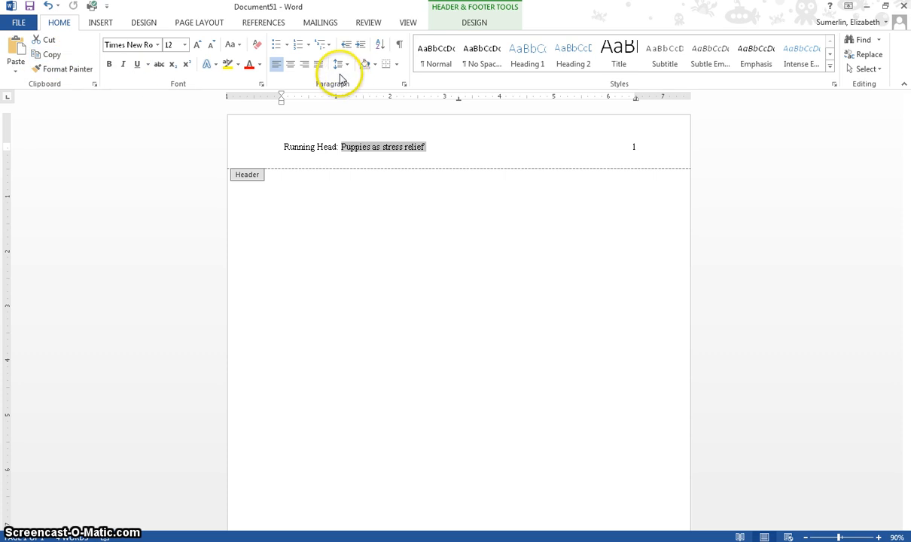
click(239, 45)
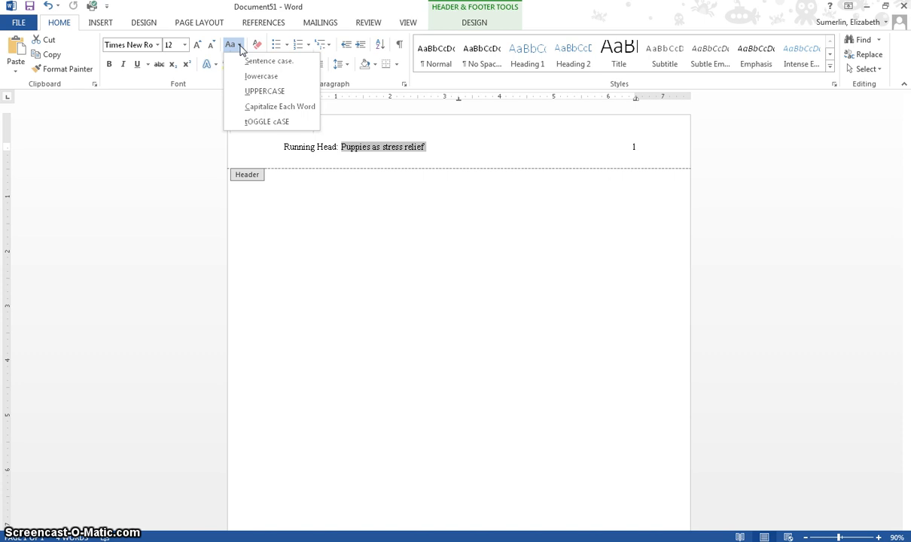
click(263, 91)
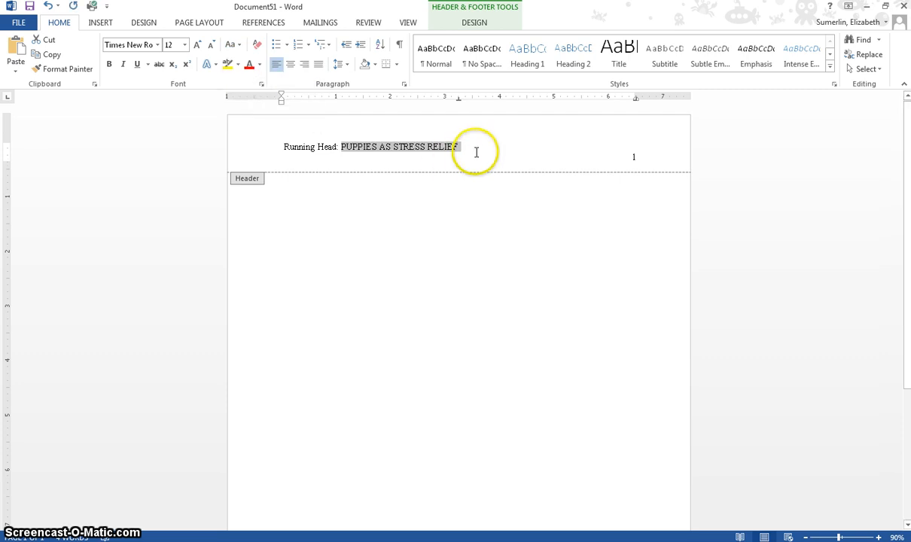
click(595, 156)
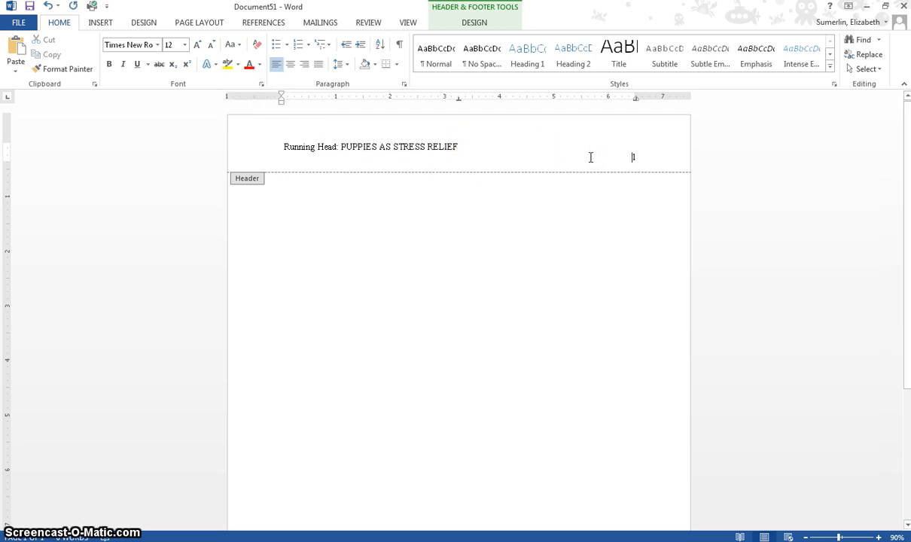
key(BackSpace)
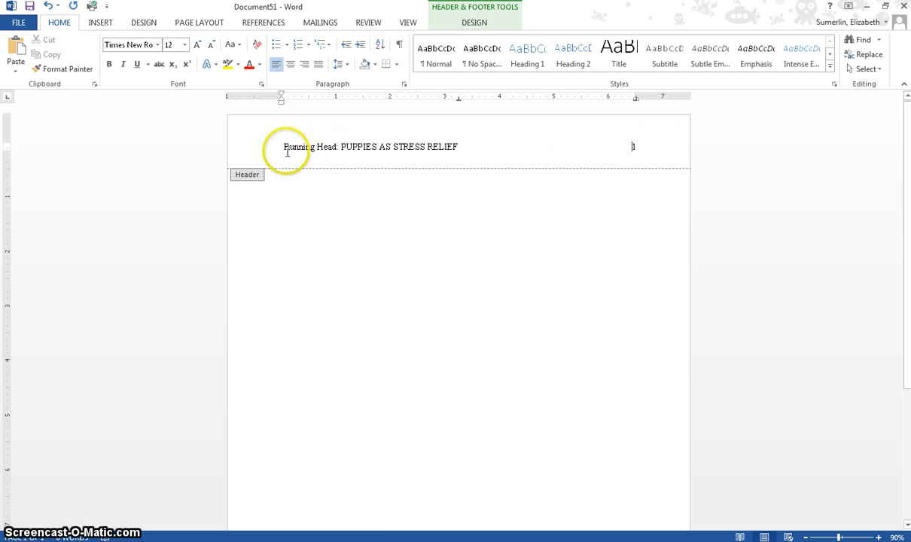
Close the header and return to editing the document body
click(878, 537)
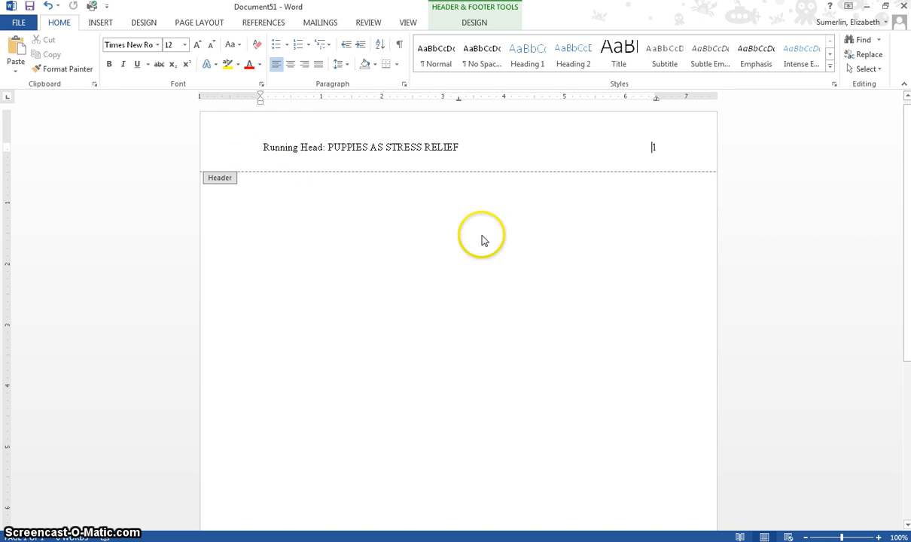
click(474, 22)
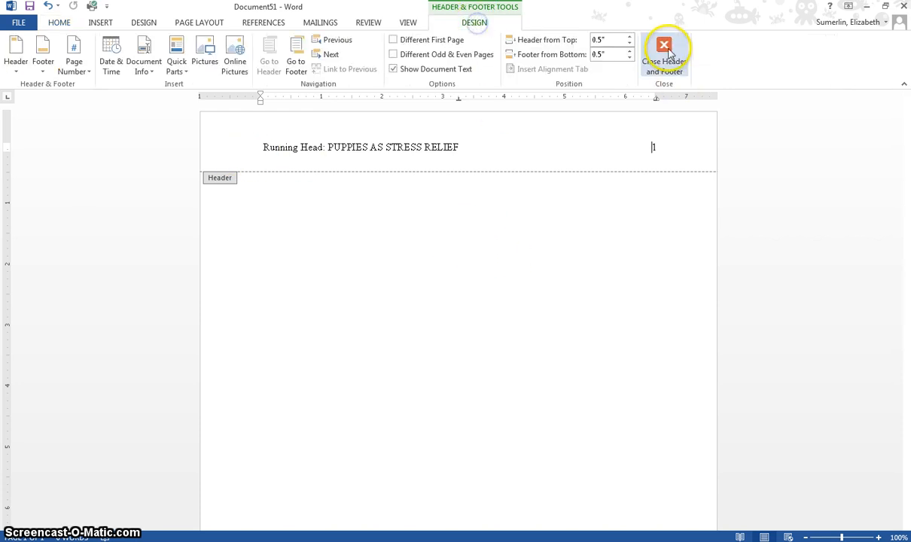
double_click(423, 271)
double_click(401, 146)
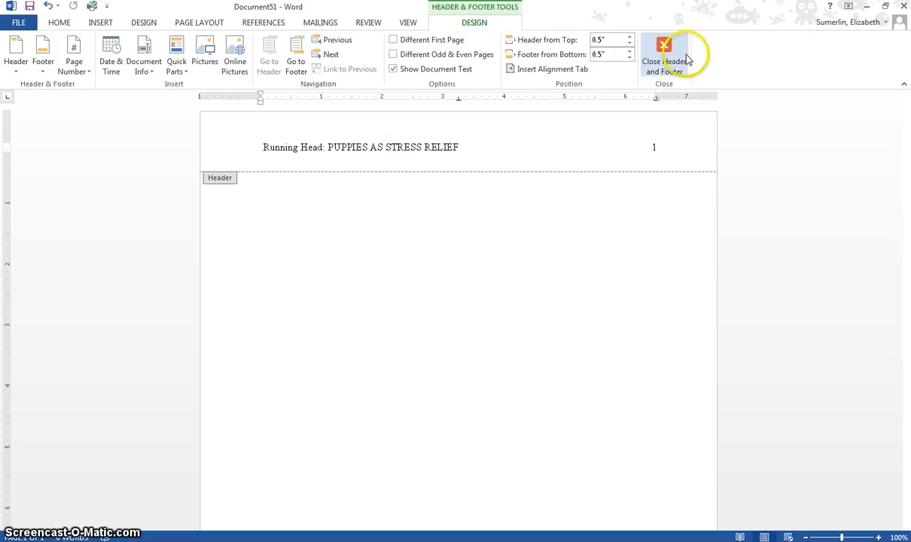
click(665, 49)
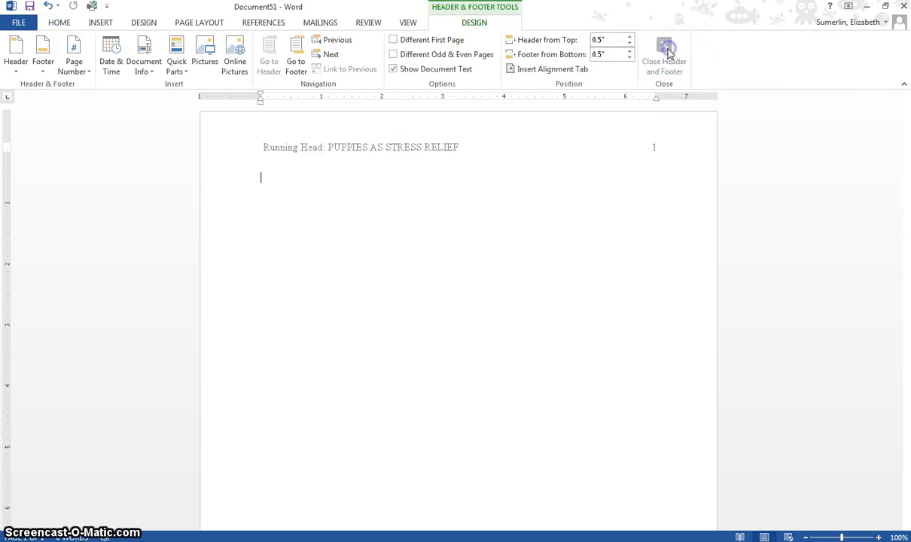
Enter the title page text on three lines: "Puppies as Stress Relief", the author's full name, and "Grovetown High School"
click(427, 256)
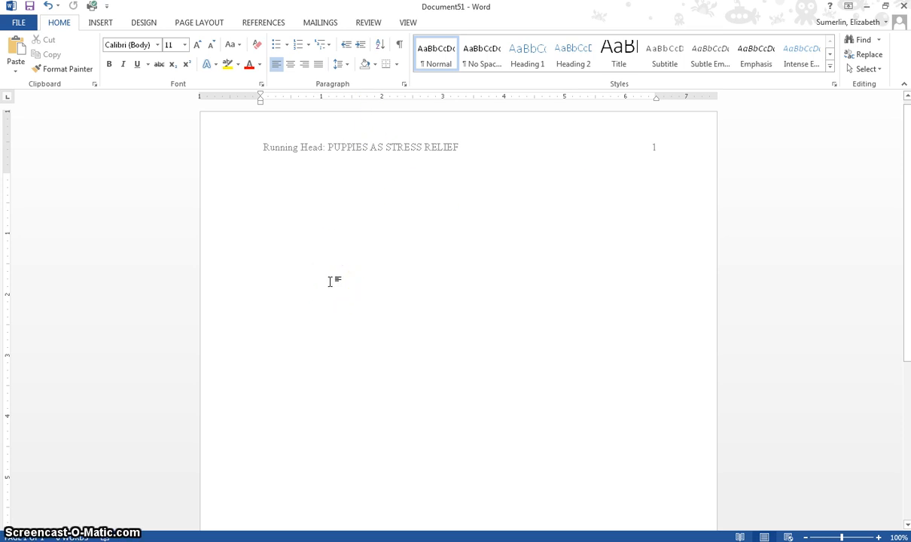
text(Puppies as Stress Relief)
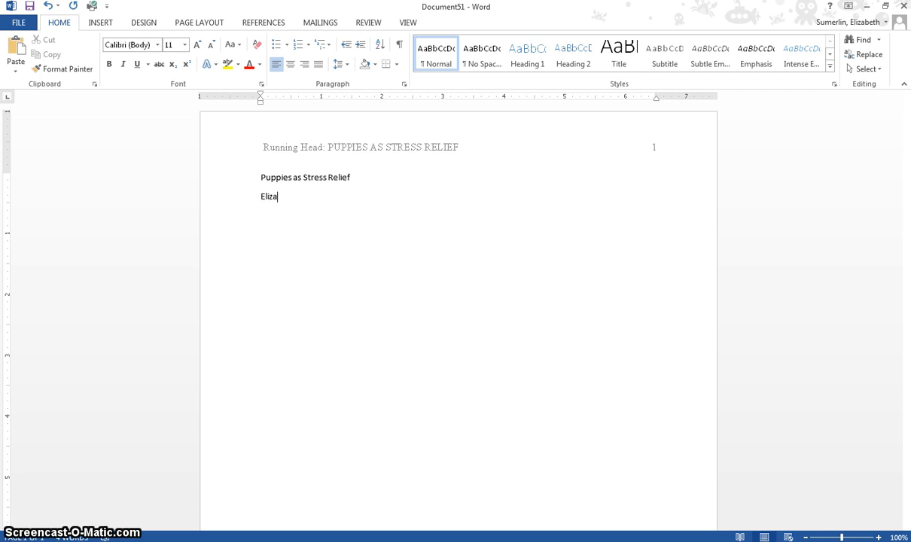
text(Sumerlin)
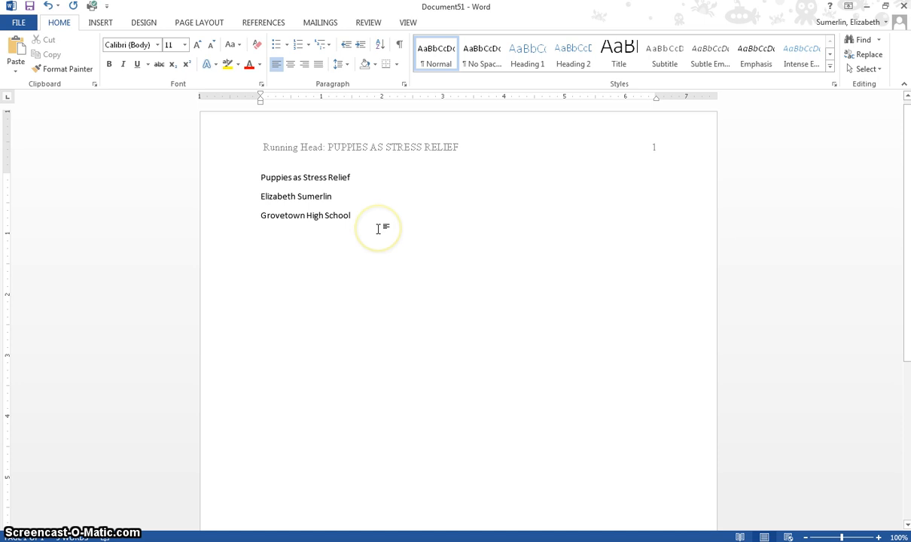
Format the three title page lines in Times New Roman at size 12
drag(397, 226, 207, 157)
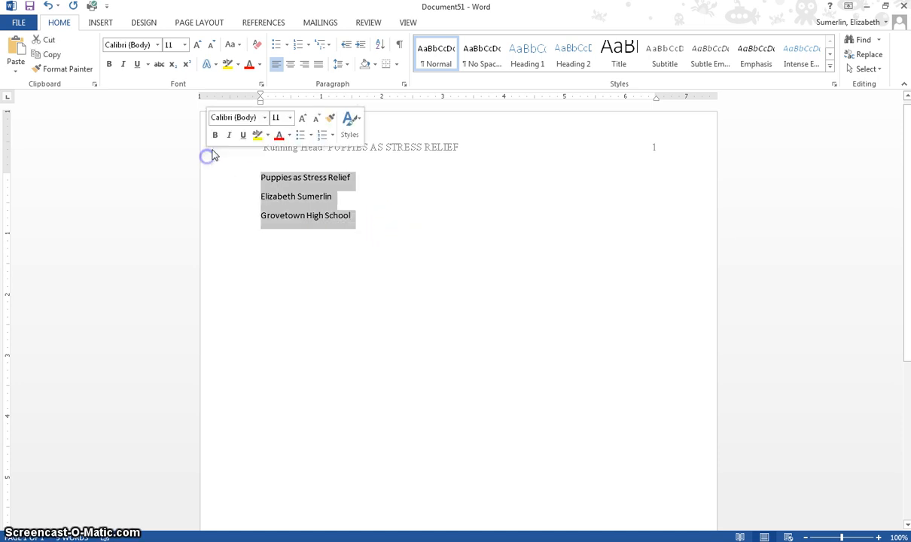
click(157, 46)
click(162, 121)
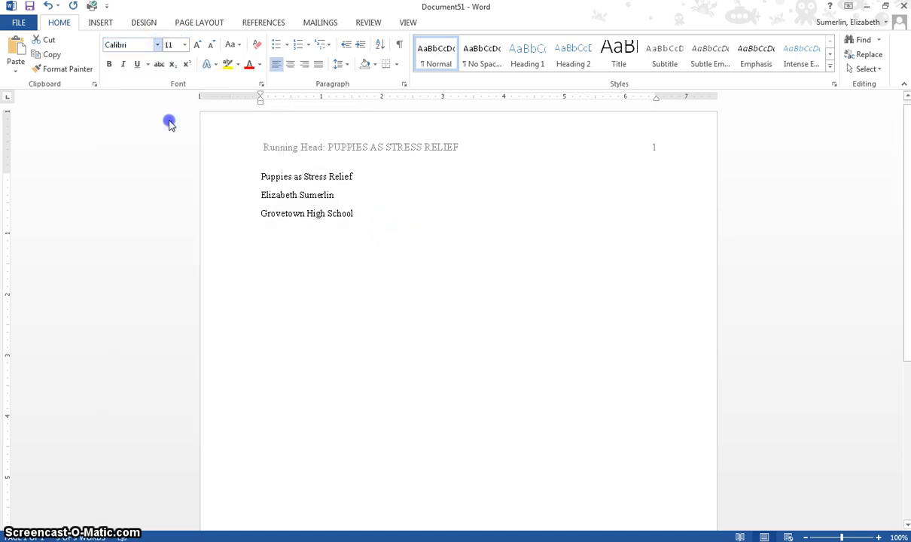
click(197, 46)
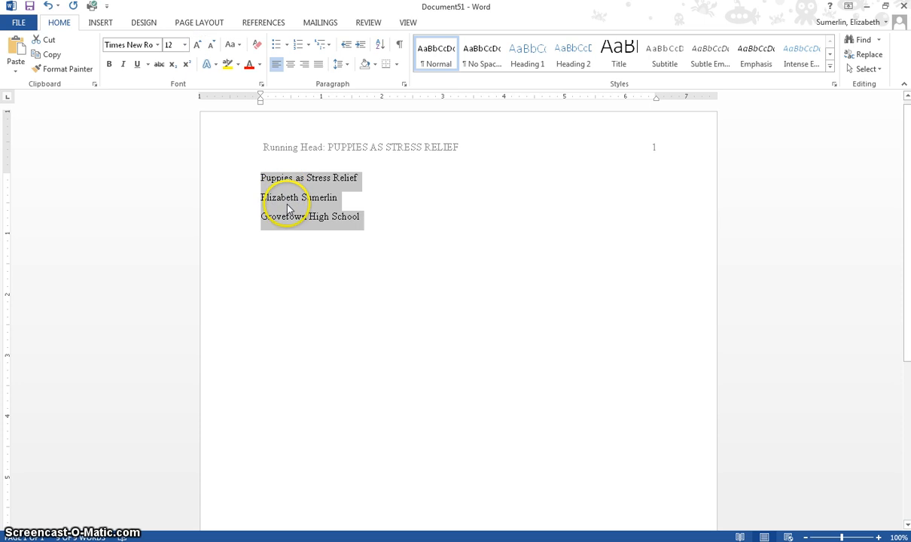
Center the title, author and school lines horizontally on the page
click(259, 178)
click(290, 65)
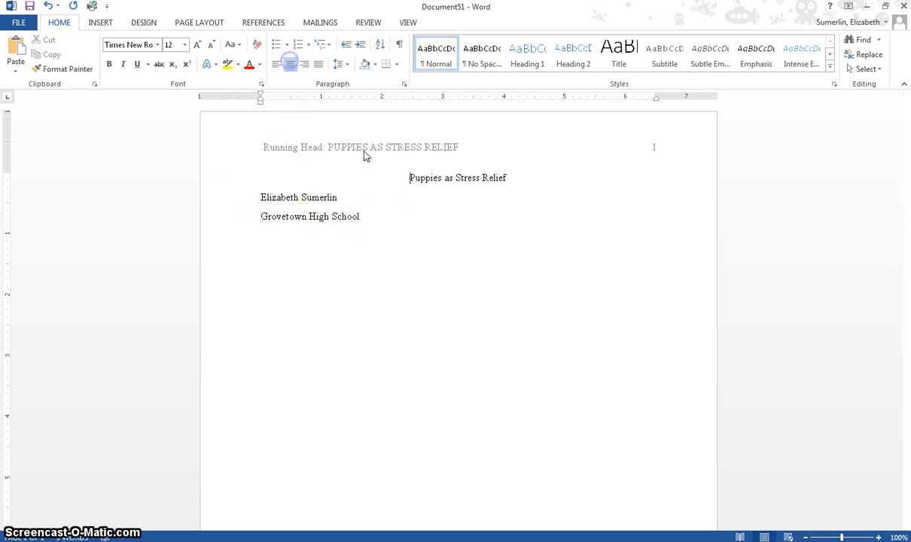
drag(219, 216, 220, 189)
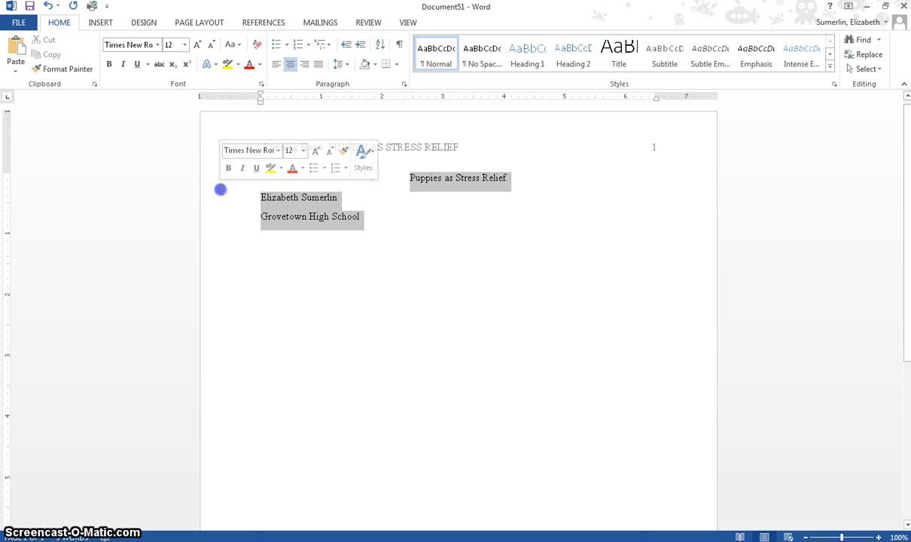
click(289, 64)
click(517, 224)
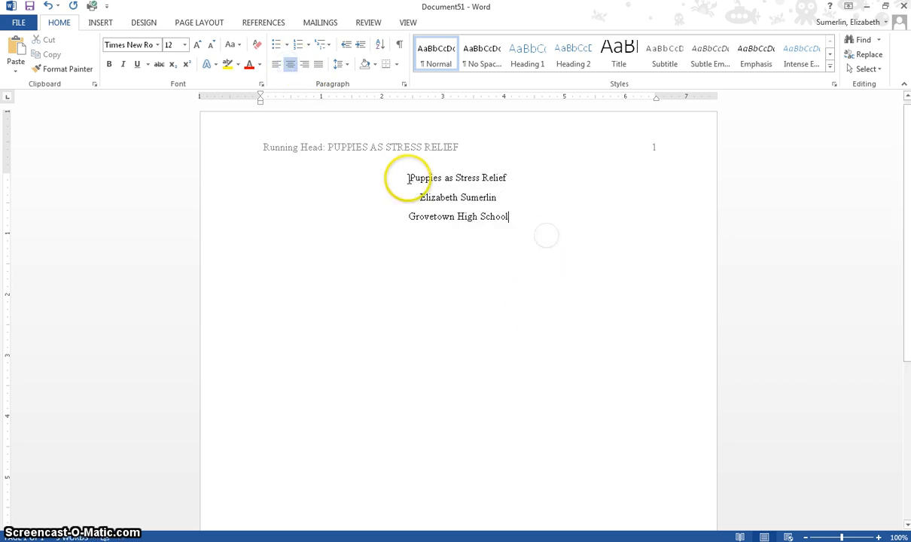
Insert 12 blank lines above the title to move the title block down toward the middle of the page
click(805, 537)
click(806, 537)
click(805, 537)
click(805, 538)
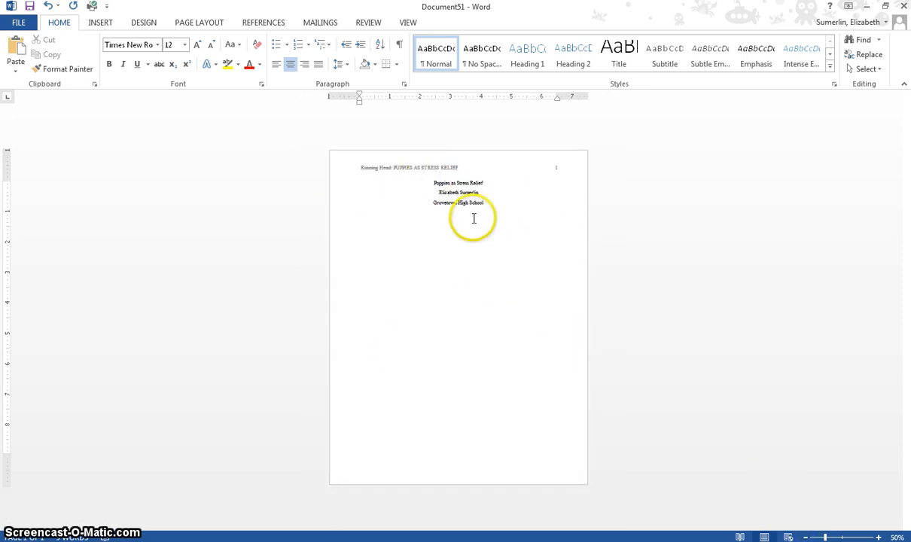
key(Return)
key(Return)
key(Return)
key(Return)
key(Return)
key(Return)
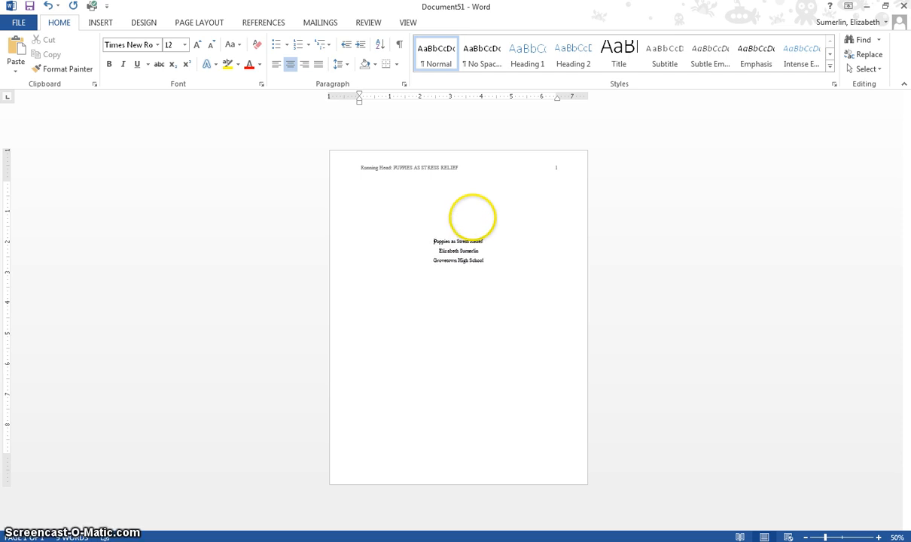
key(Return)
key(Return)
key(Return)
key(Return)
key(Return)
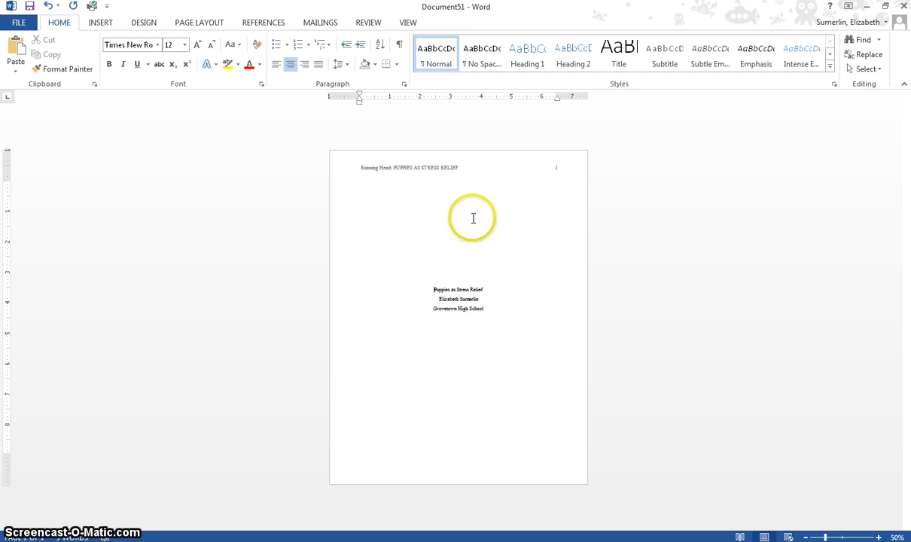
key(Return)
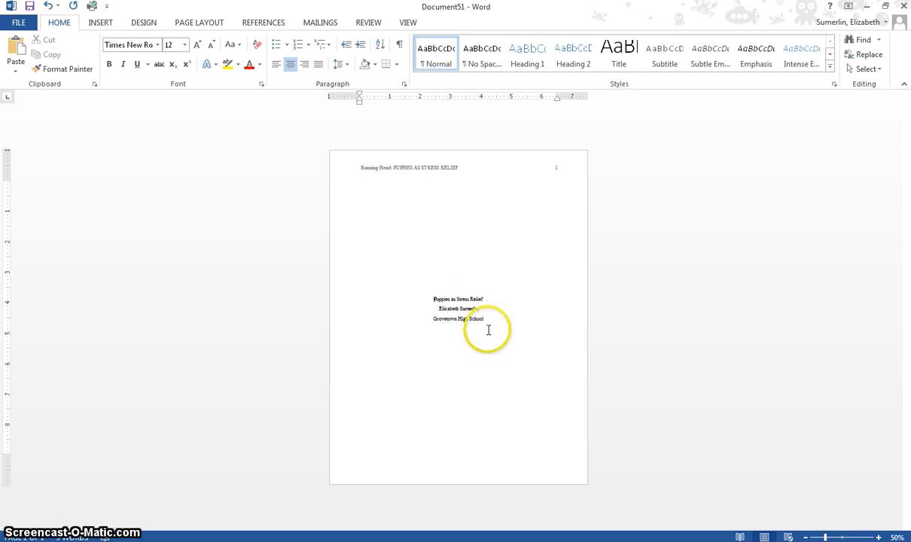
Add two blank lines below "Grovetown High School" and insert a page break there to start a second page
click(879, 538)
click(878, 538)
click(879, 538)
click(879, 538)
click(879, 539)
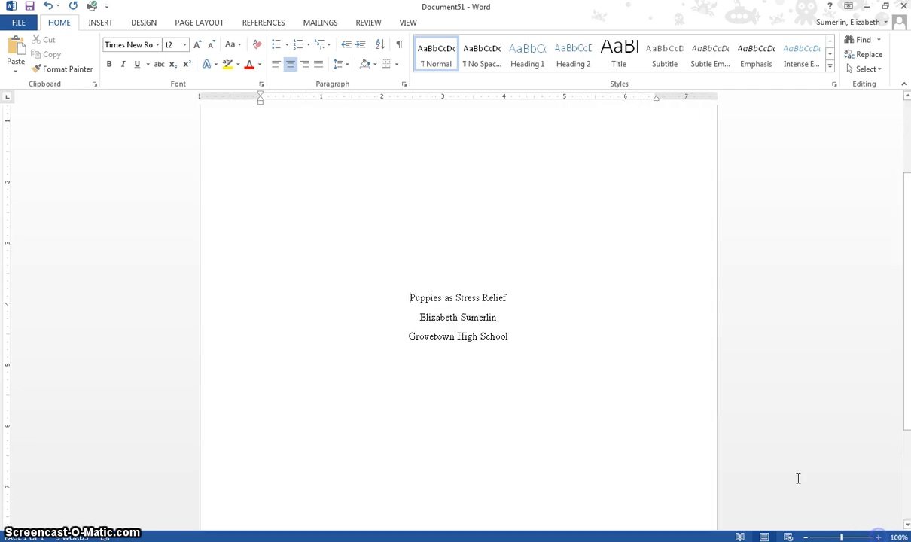
click(542, 340)
key(Return)
key(Return)
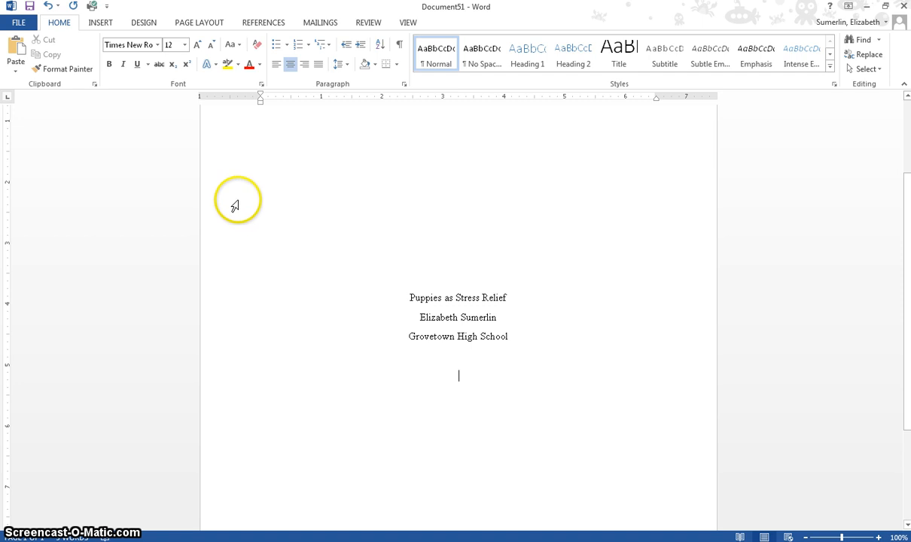
click(101, 24)
click(54, 71)
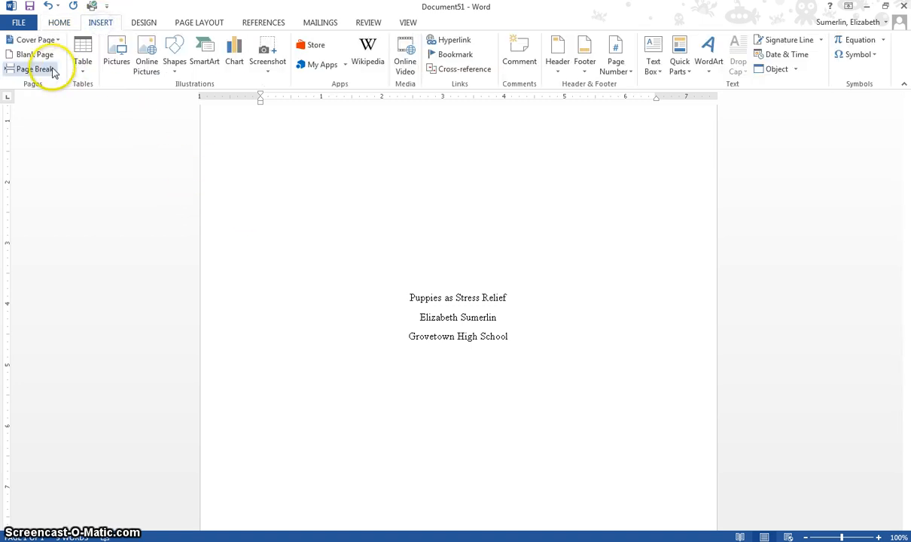
Compare the running head and page number in the headers of the first and second pages
scroll(345, 267, down, 3)
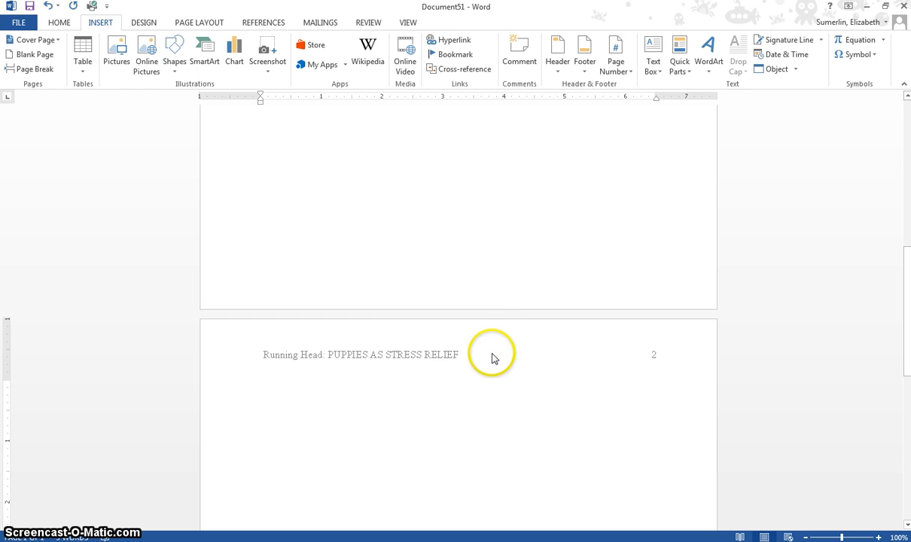
click(646, 362)
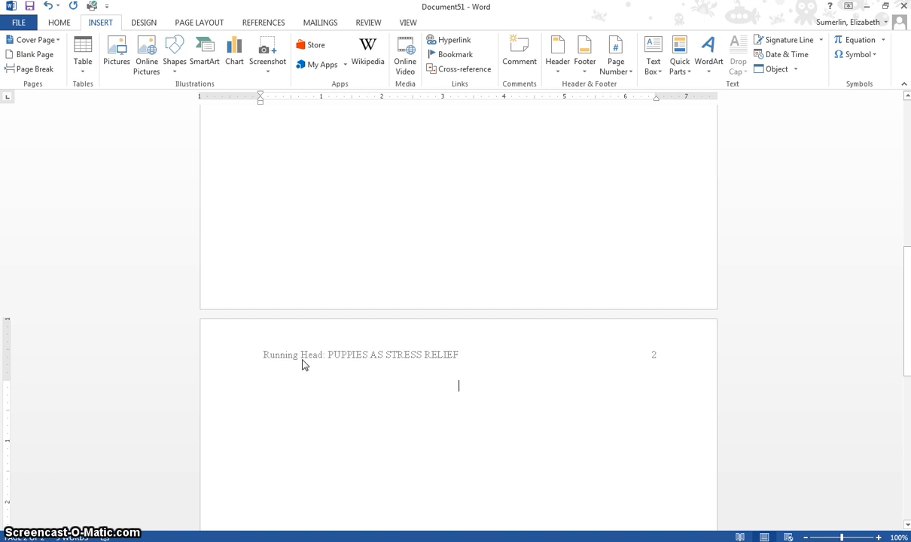
scroll(302, 364, up, 10)
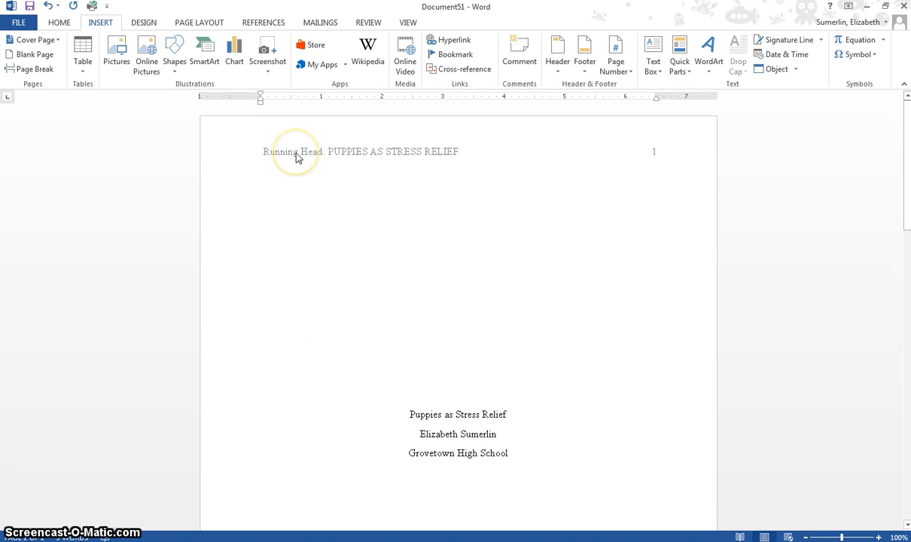
scroll(346, 284, down, 10)
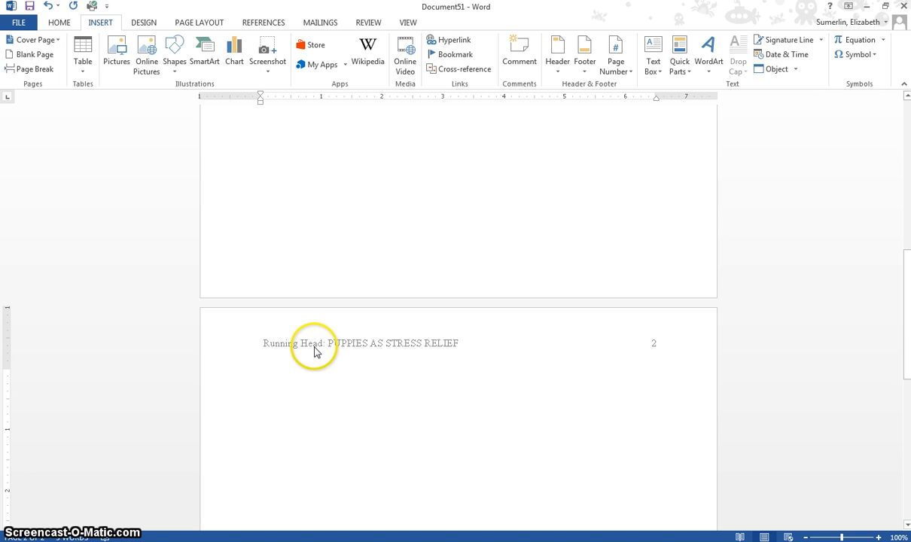
scroll(315, 350, up, 10)
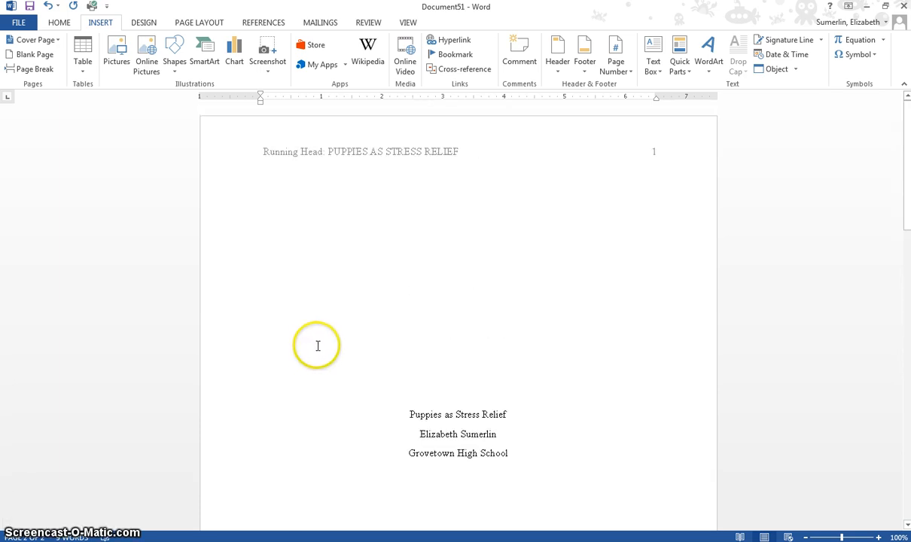
scroll(278, 322, down, 5)
scroll(278, 321, down, 3)
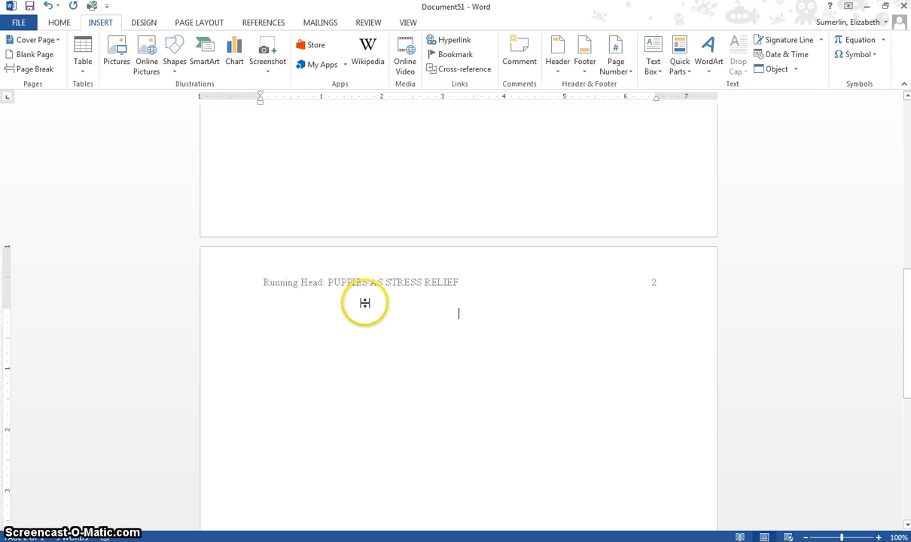
scroll(366, 304, up, 10)
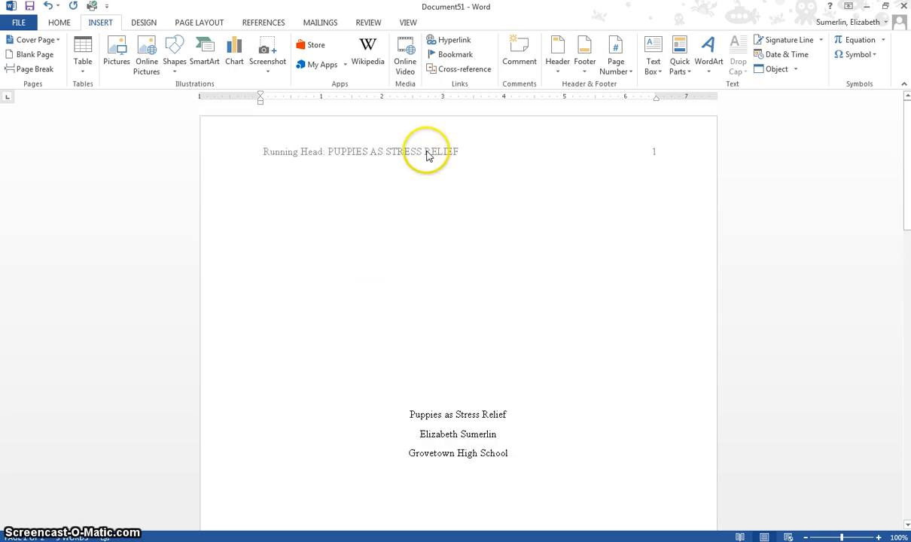
Open the first page's header and copy its entire line, including the running head and page number
double_click(427, 150)
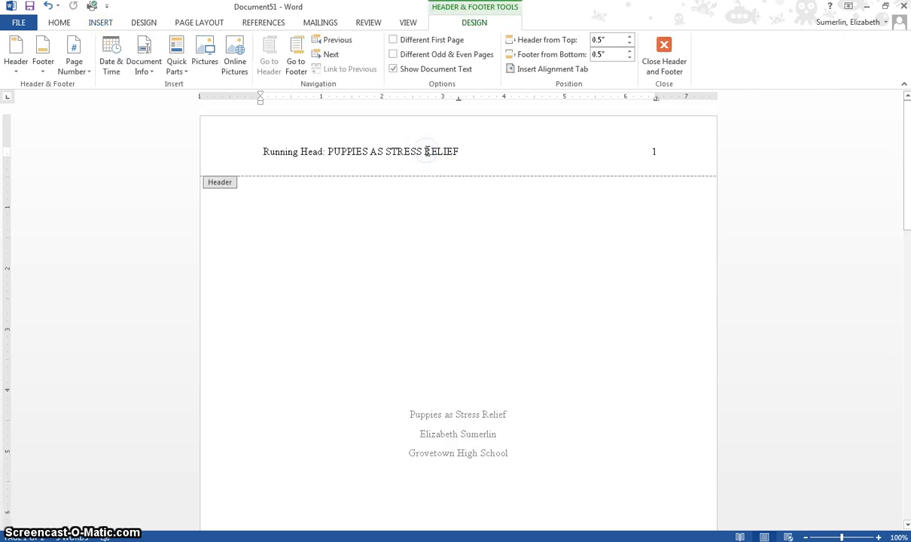
click(445, 151)
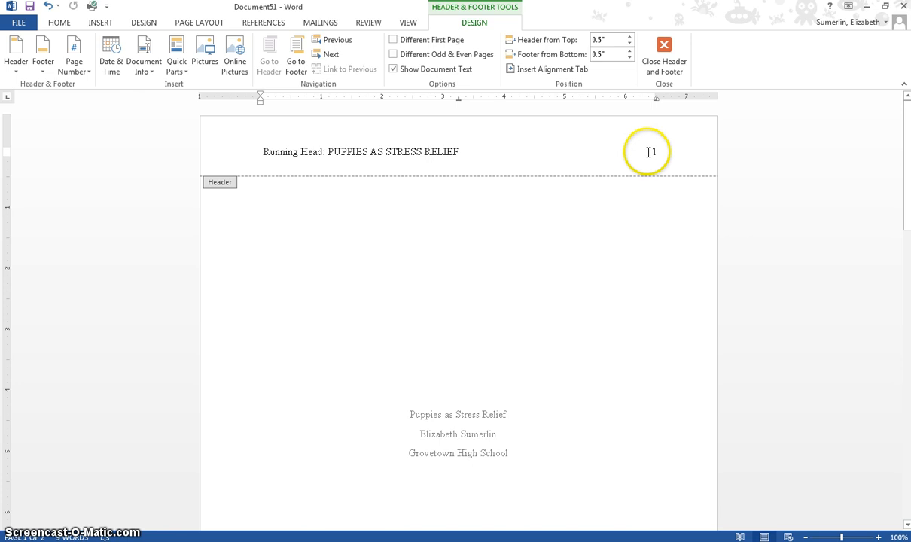
drag(670, 151, 274, 155)
right_click(273, 155)
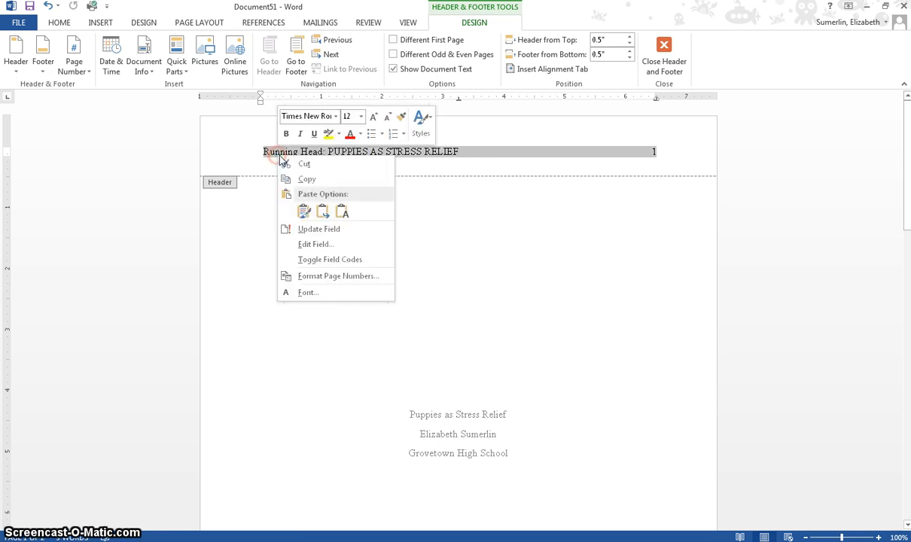
click(302, 181)
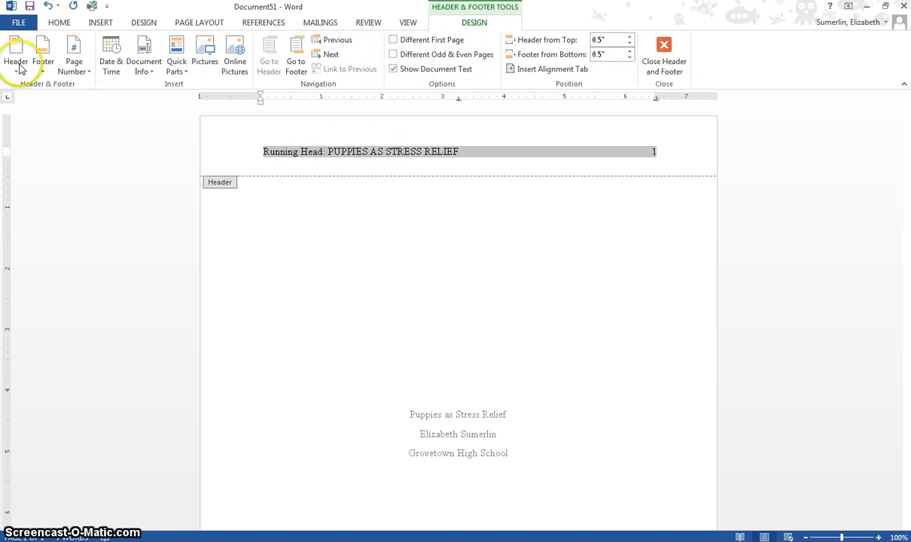
Turn on Different First Page so the title page has its own header separate from the following pages
click(411, 43)
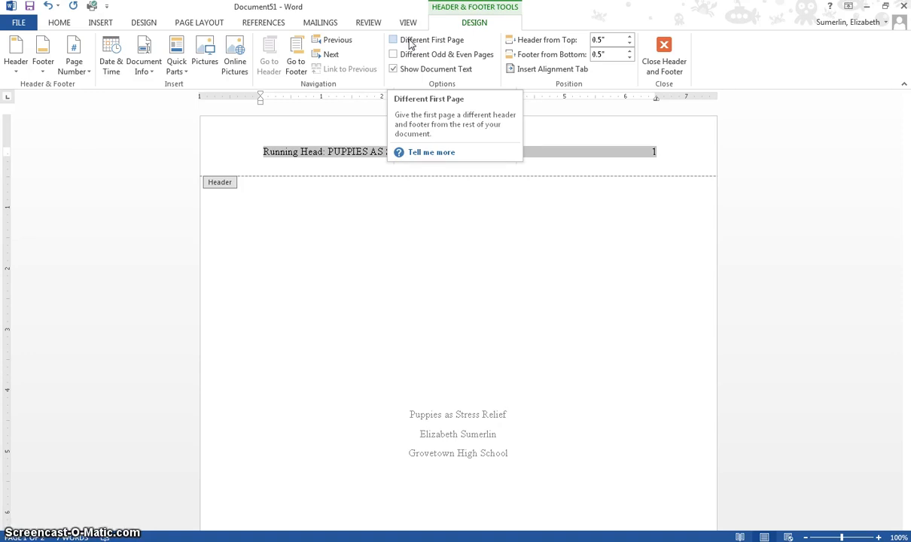
click(395, 41)
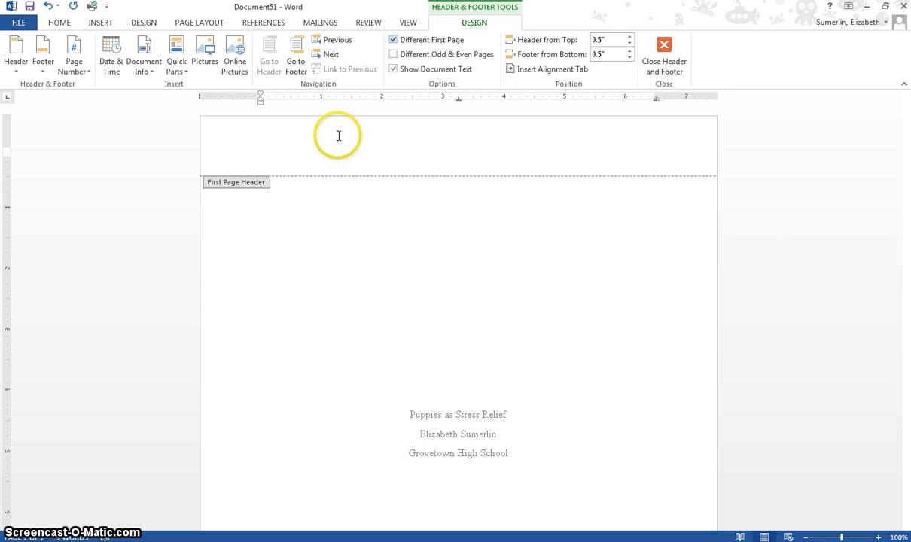
click(318, 155)
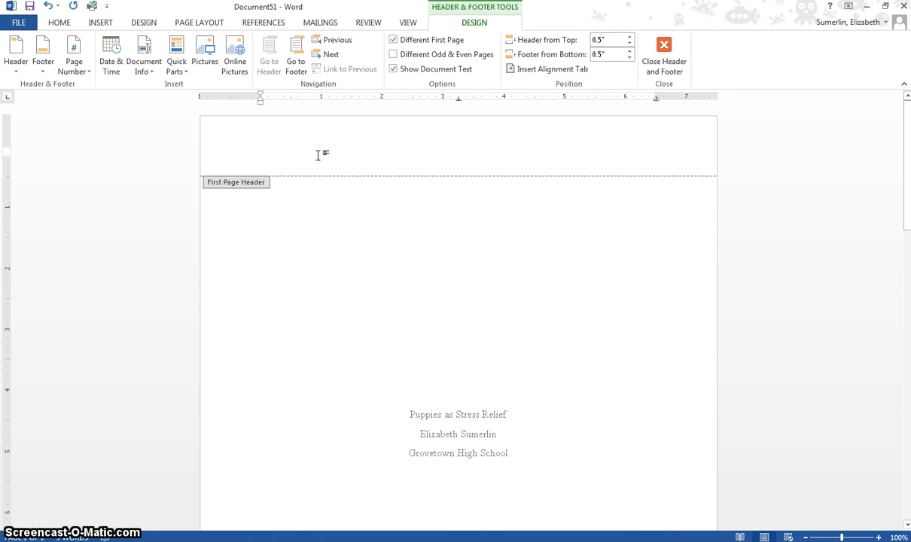
scroll(338, 246, down, 10)
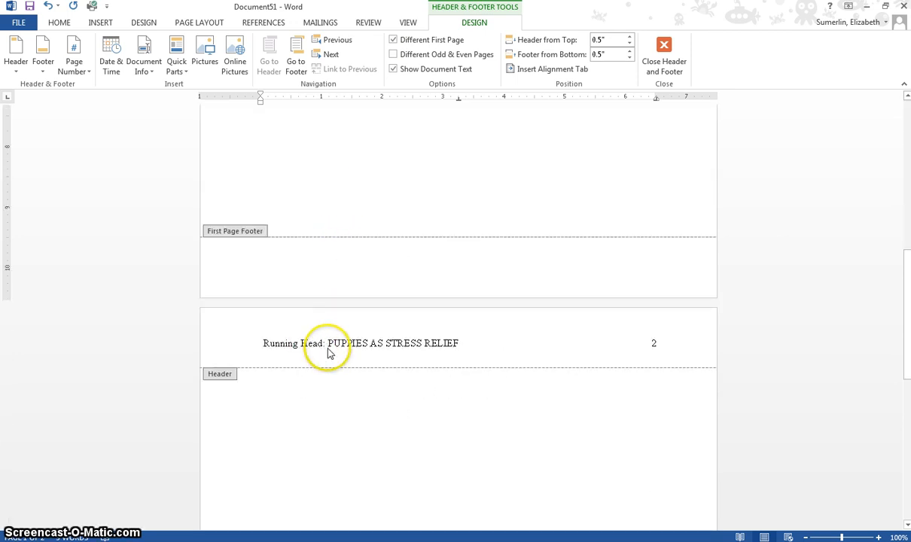
Paste the copied line into the first page header with its source formatting and move its page number to the right margin
scroll(329, 354, up, 10)
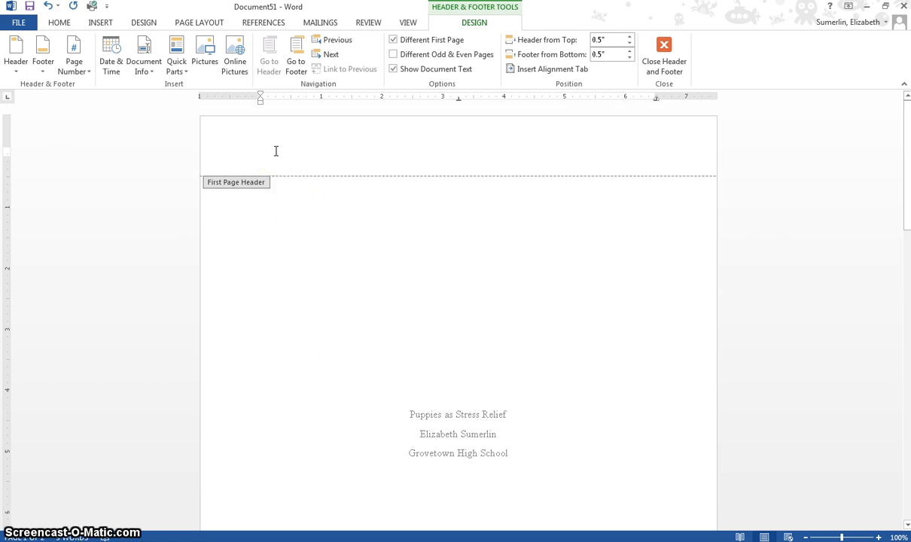
right_click(275, 156)
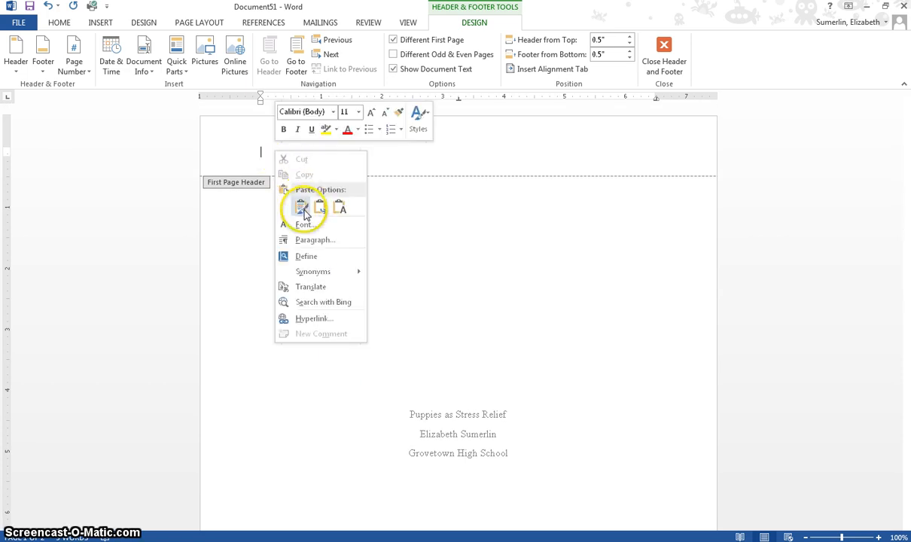
click(301, 208)
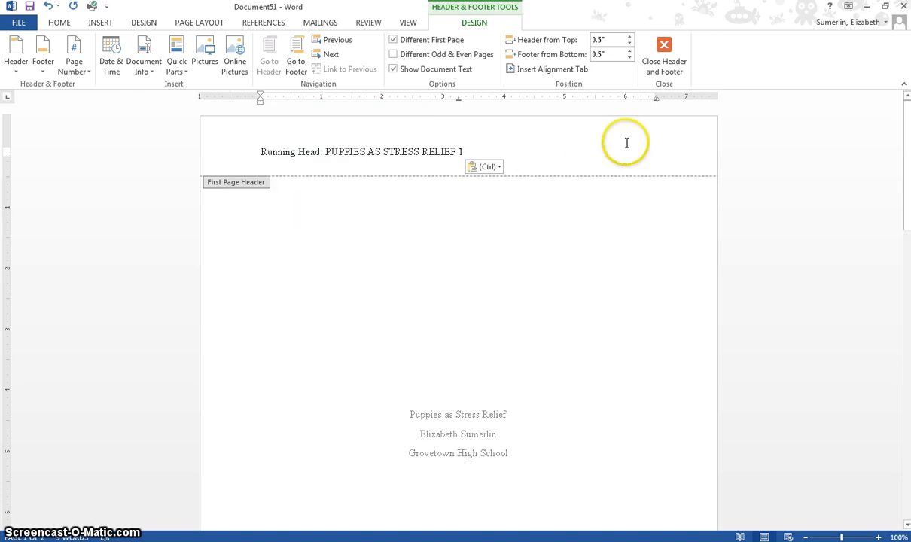
click(459, 152)
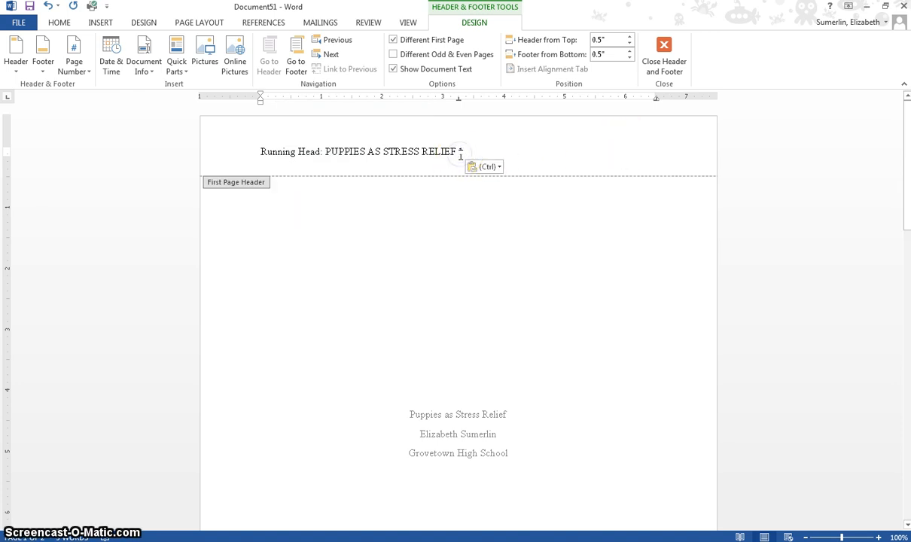
key(Tab)
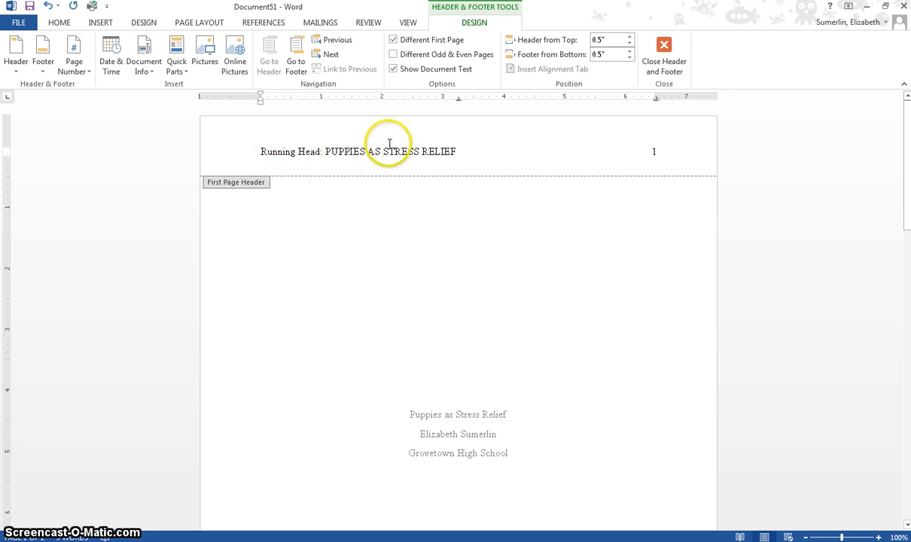
Remove "Running Head:" from the second page's header, leaving the title in capitals, and dismiss the e-mail notification
scroll(606, 178, down, 10)
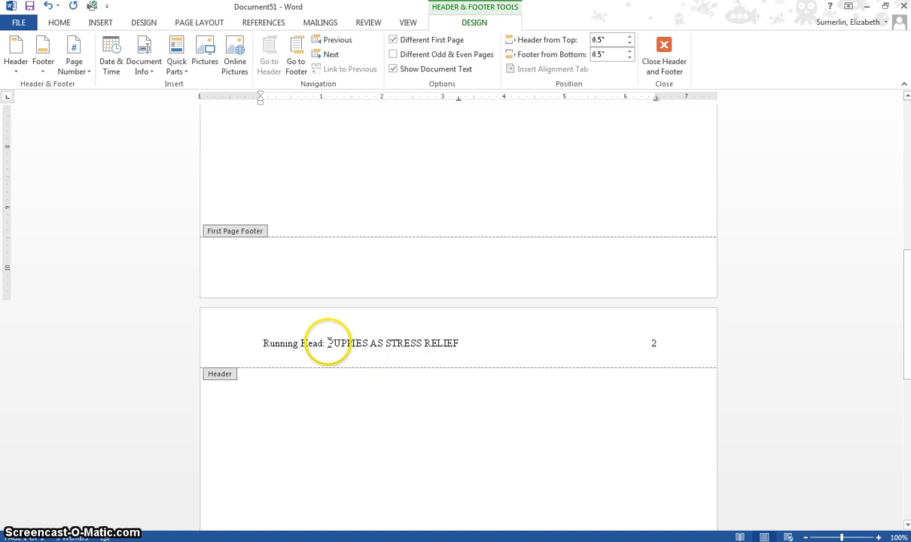
drag(328, 343, 213, 340)
key(Delete)
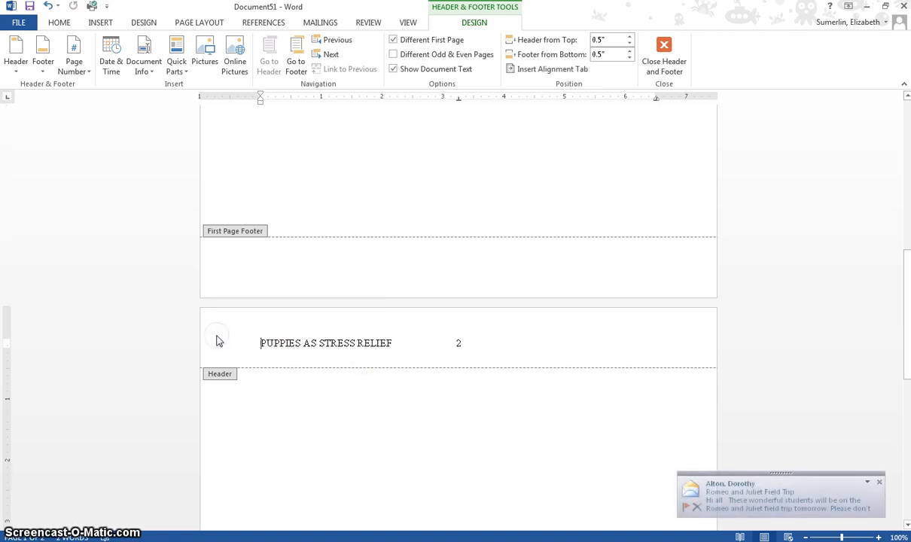
click(879, 482)
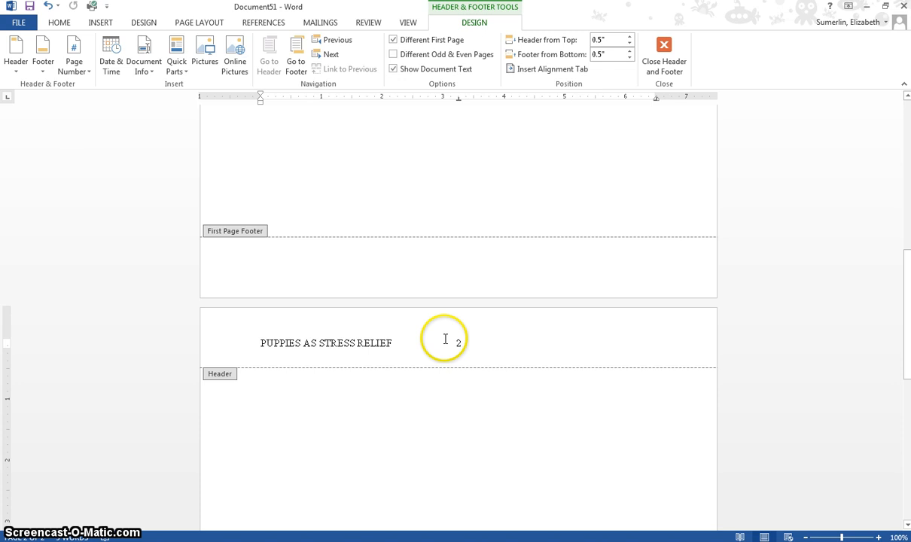
Compare the two pages' headers and move the second page's page number to the right margin
scroll(531, 309, up, 10)
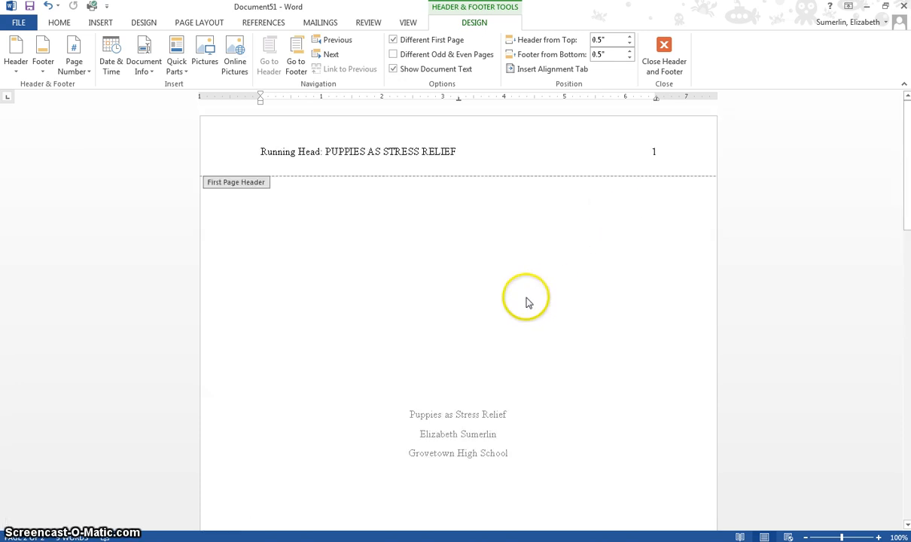
scroll(311, 215, down, 10)
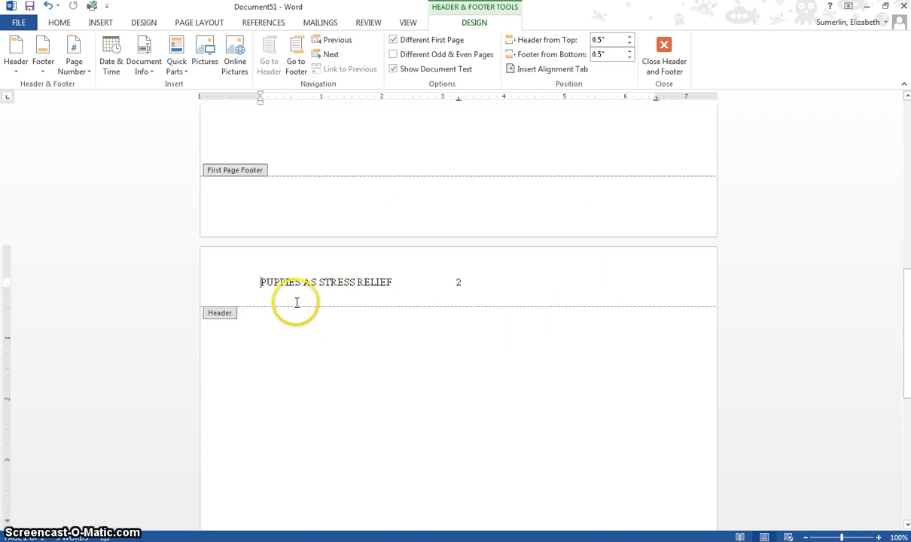
scroll(321, 281, up, 10)
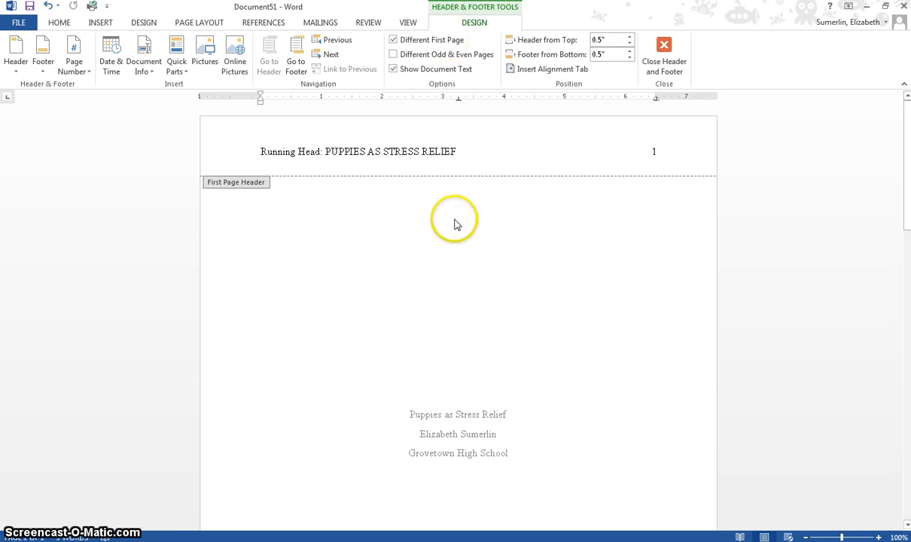
scroll(452, 235, down, 10)
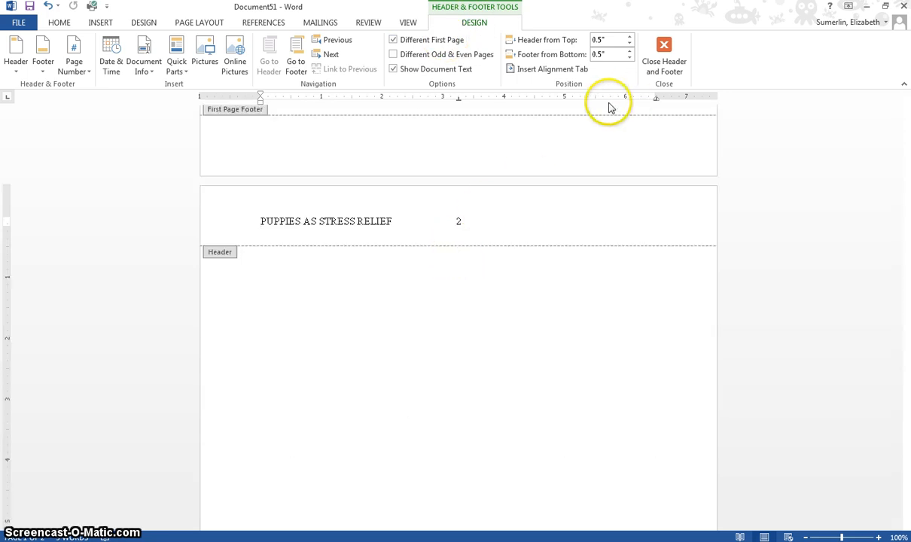
click(452, 218)
key(Tab)
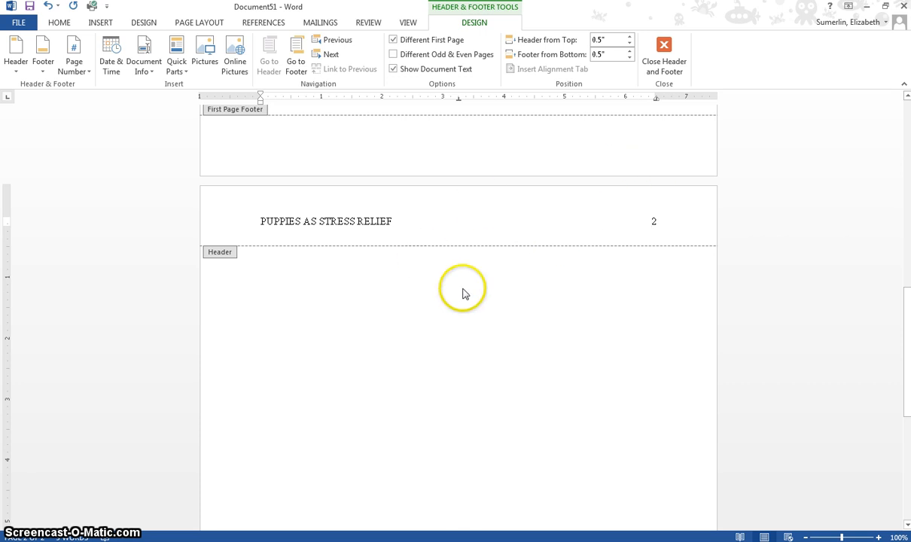
scroll(462, 295, up, 1)
scroll(539, 233, up, 15)
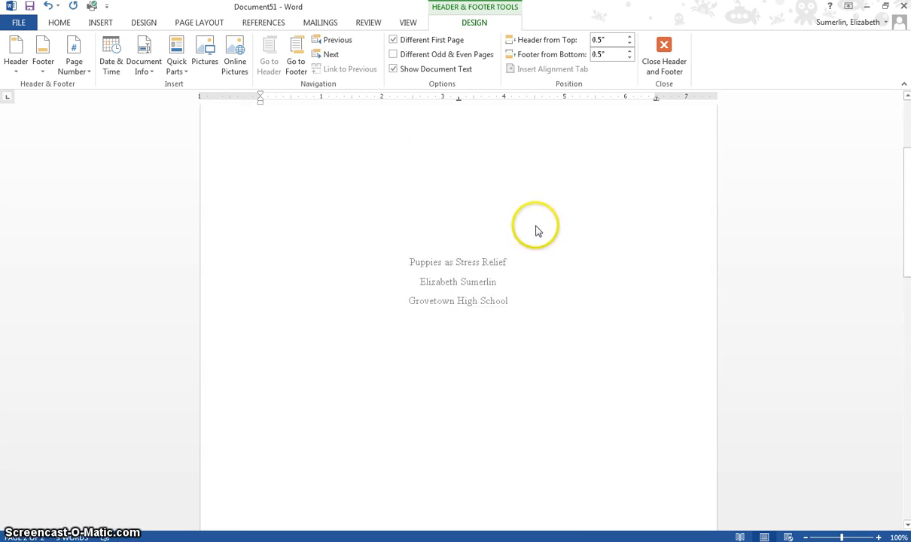